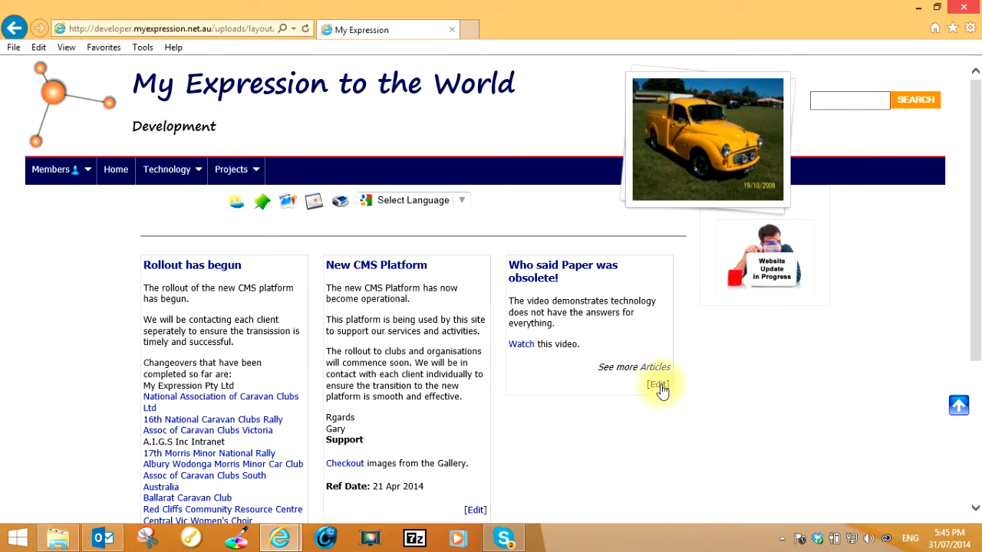
# - Open the "Who said Paper was obsolete!" article for editing and place the cursor in its body text
pyautogui.click(659, 388)
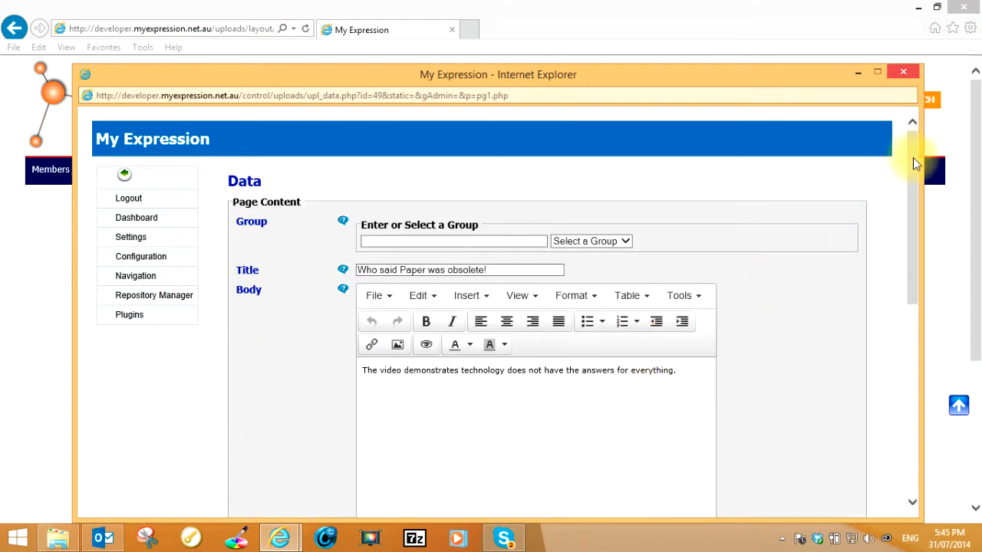
pyautogui.moveTo(916, 157); pyautogui.dragTo(918, 219)
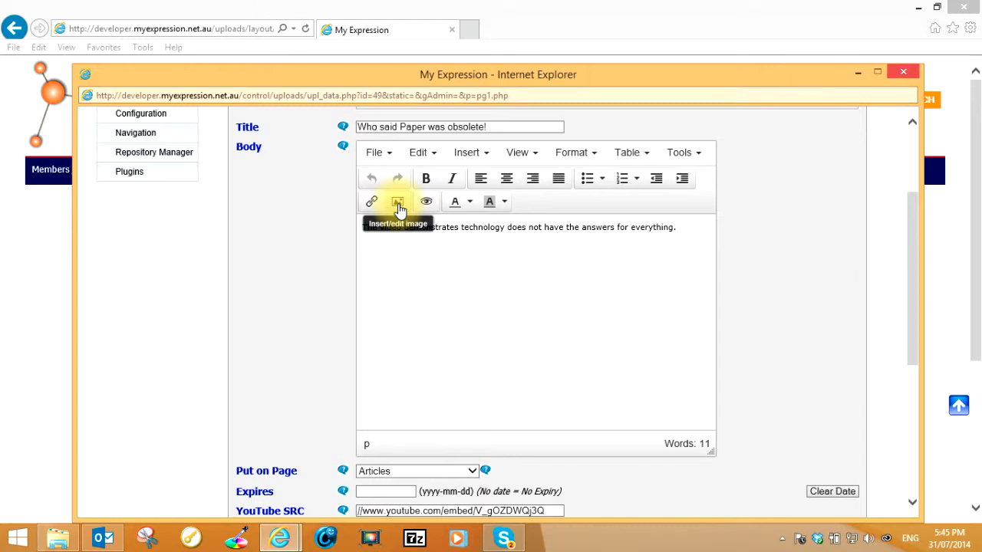
pyautogui.click(429, 244)
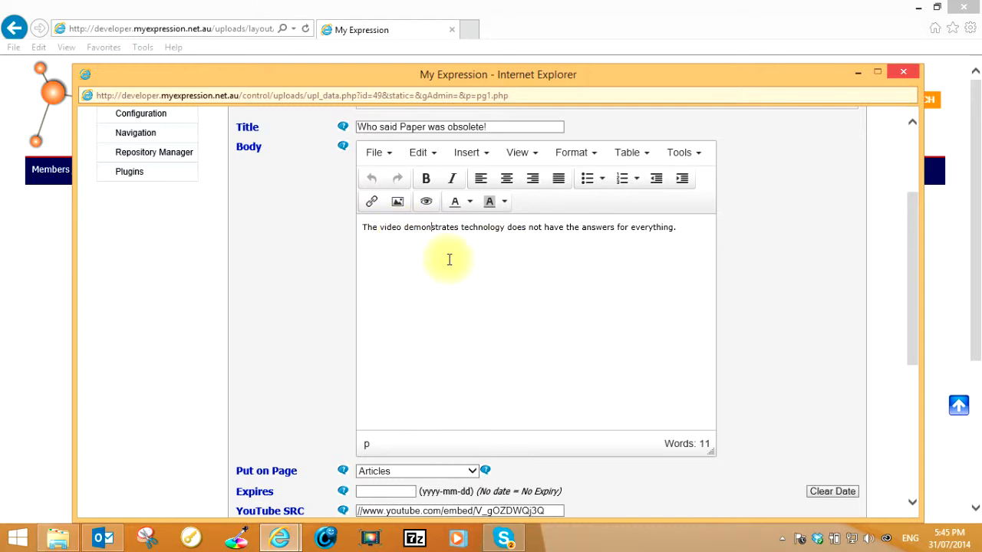
pyautogui.click(397, 204)
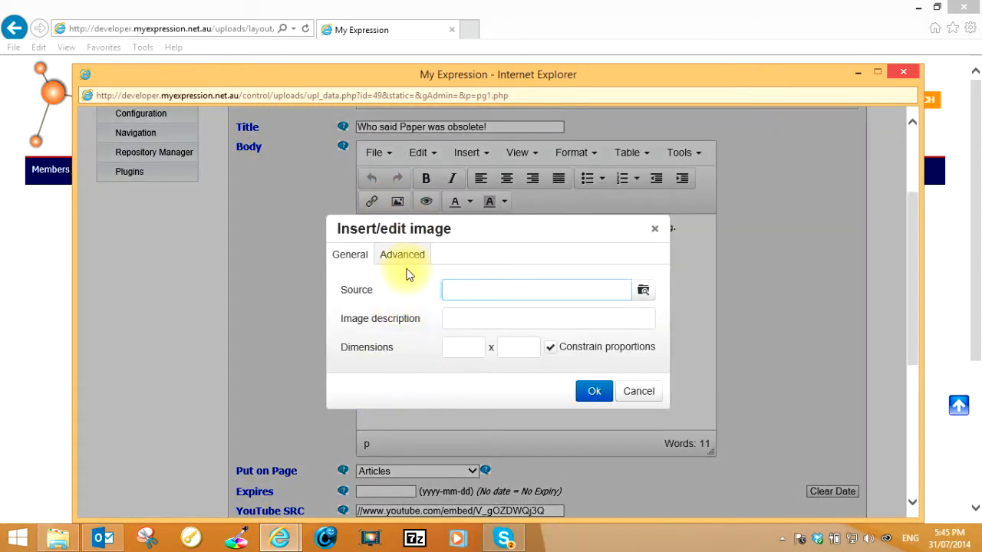
pyautogui.click(643, 294)
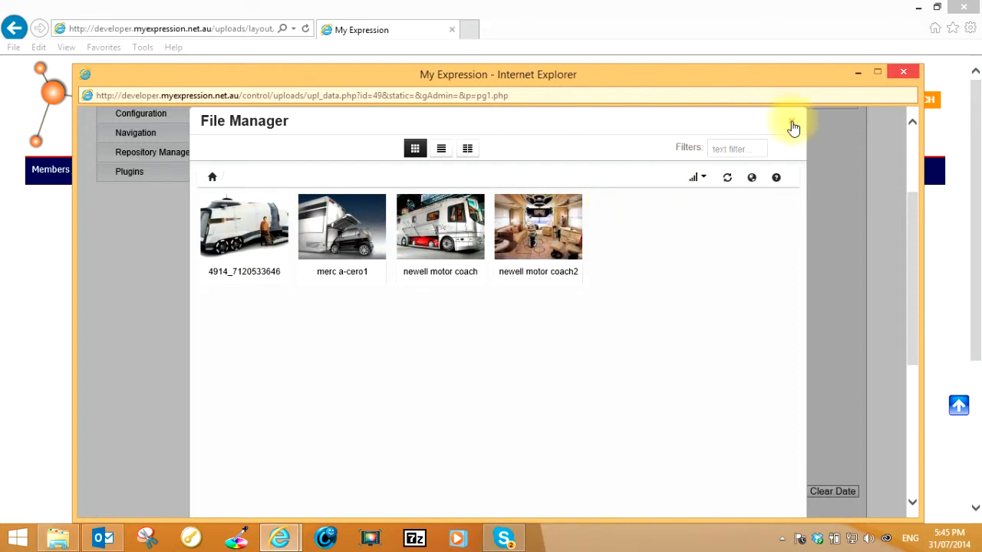
pyautogui.click(794, 126)
pyautogui.click(653, 227)
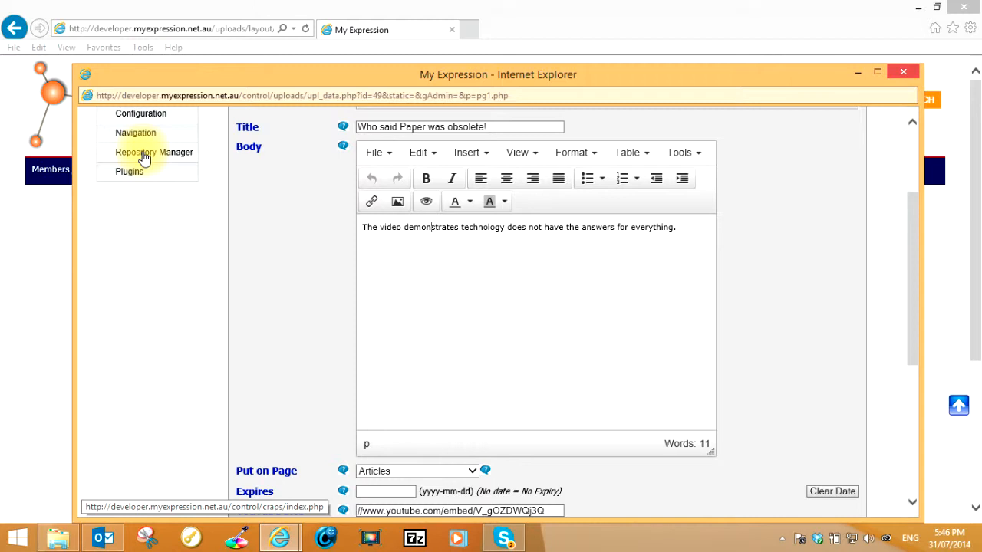
pyautogui.click(398, 209)
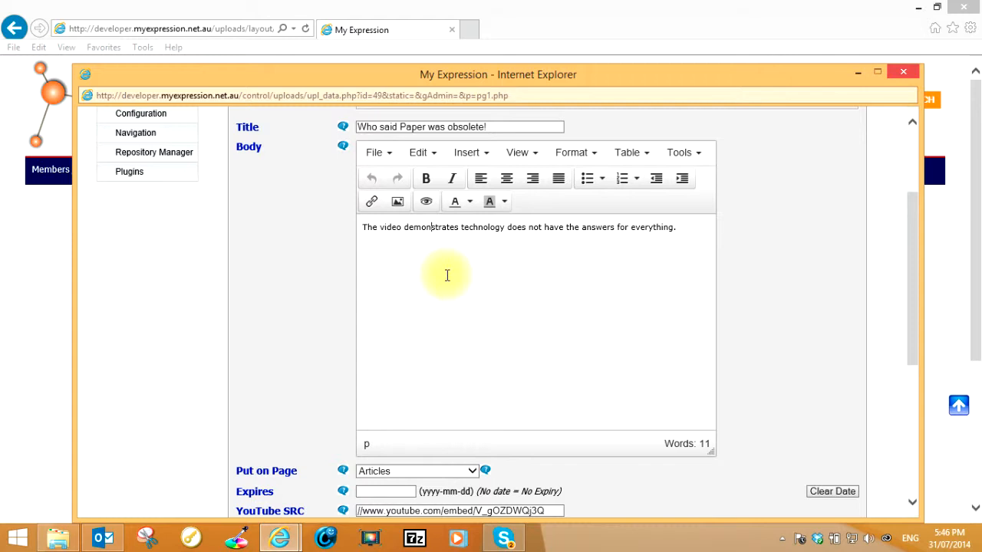
pyautogui.click(397, 203)
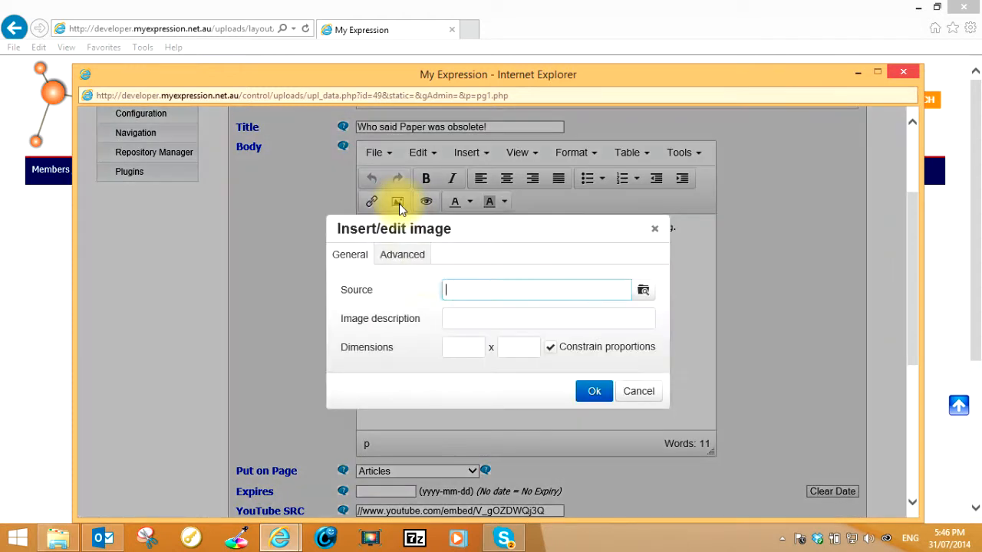
pyautogui.click(643, 290)
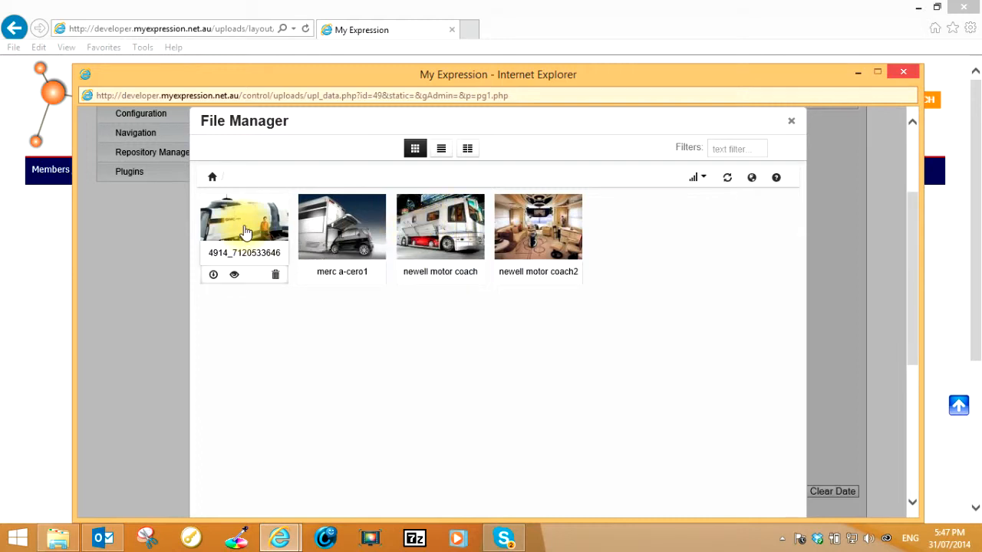
pyautogui.click(246, 231)
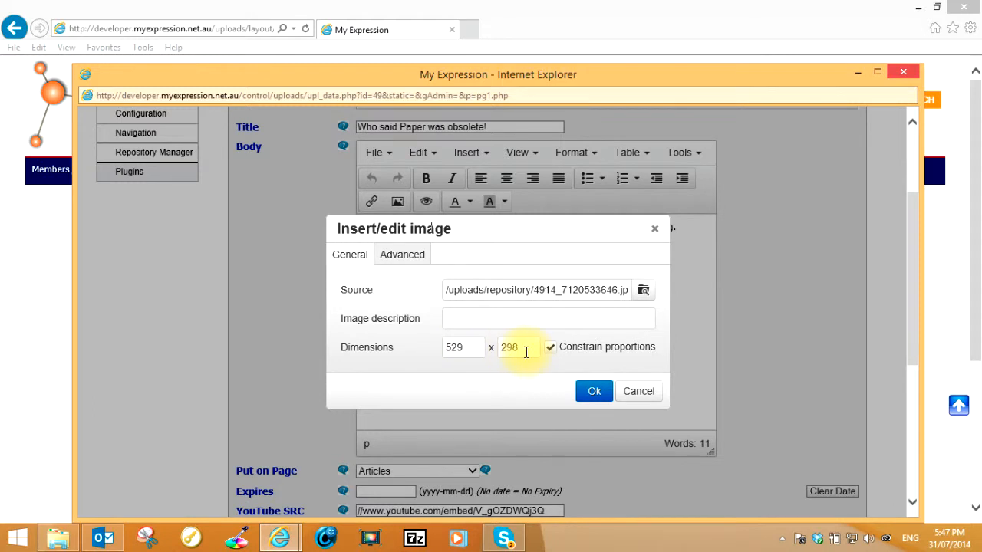
# - Set the image width to 200 with proportions constrained and insert the image into the body
pyautogui.click(467, 347)
pyautogui.doubleClick(449, 349)
pyautogui.click(466, 346)
pyautogui.doubleClick(455, 347)
pyautogui.click(471, 346)
pyautogui.click(477, 321)
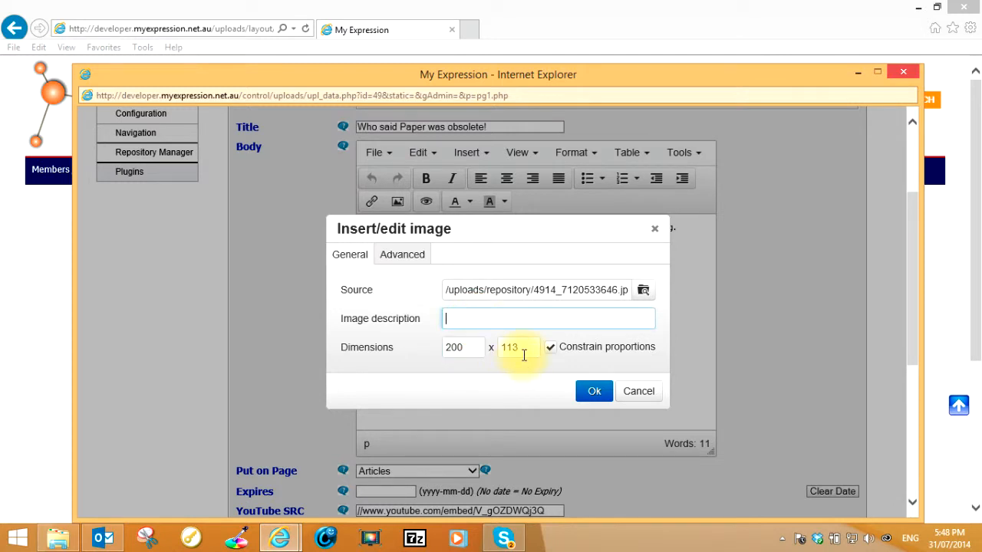
pyautogui.click(591, 391)
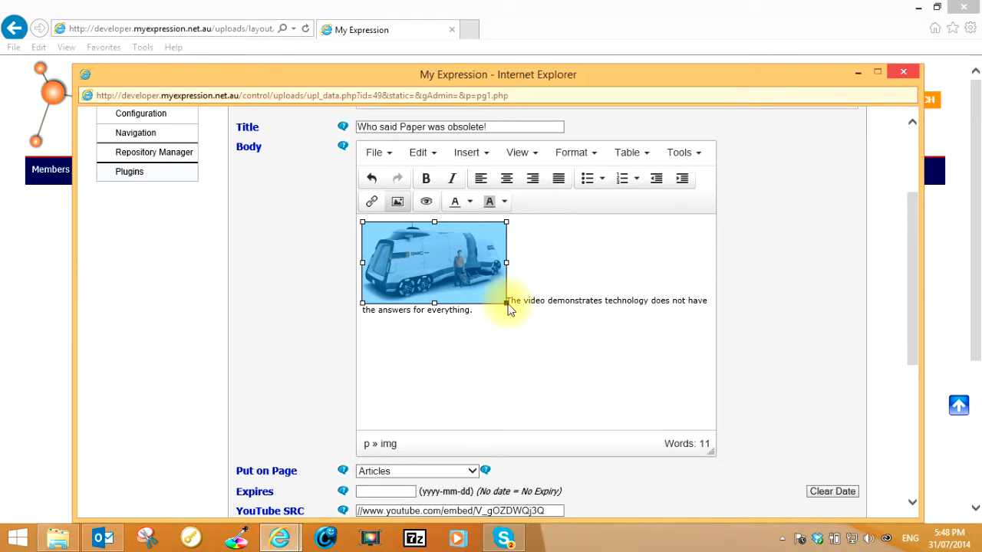
# - Enlarge the inserted image to about 265 × 150 and move the sentence into its own paragraph below it
pyautogui.moveTo(506, 303); pyautogui.dragTo(543, 358)
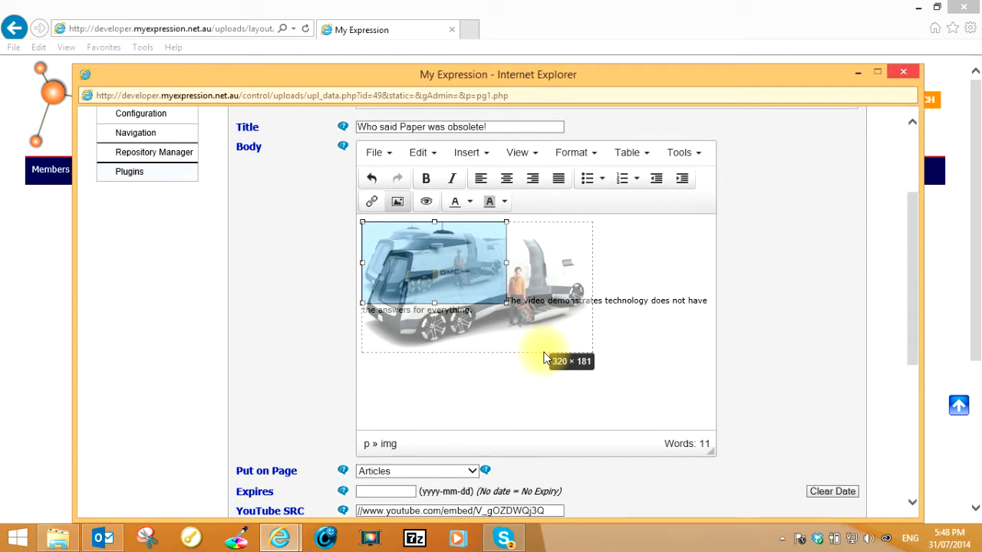
pyautogui.moveTo(544, 357); pyautogui.dragTo(481, 329)
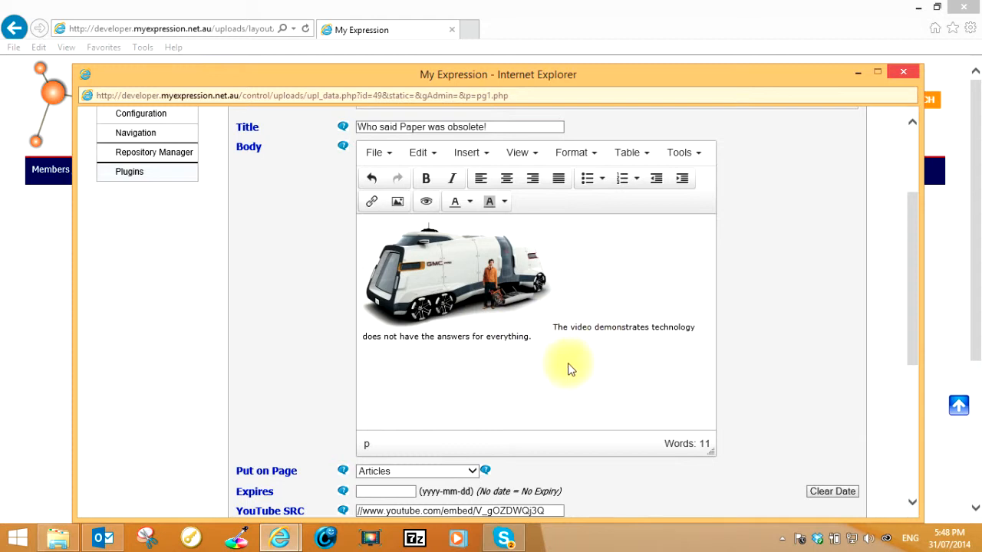
pyautogui.click(555, 323)
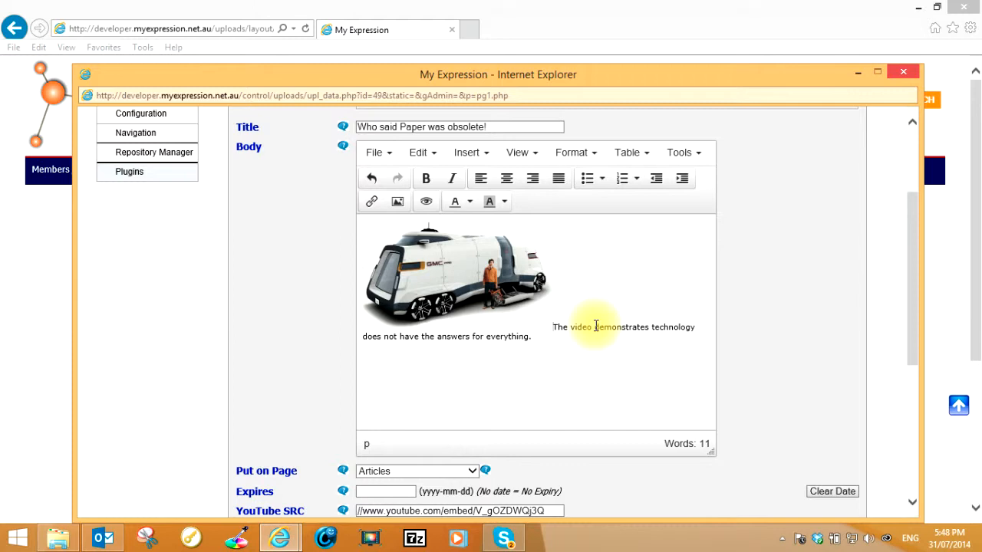
pyautogui.press('Return')
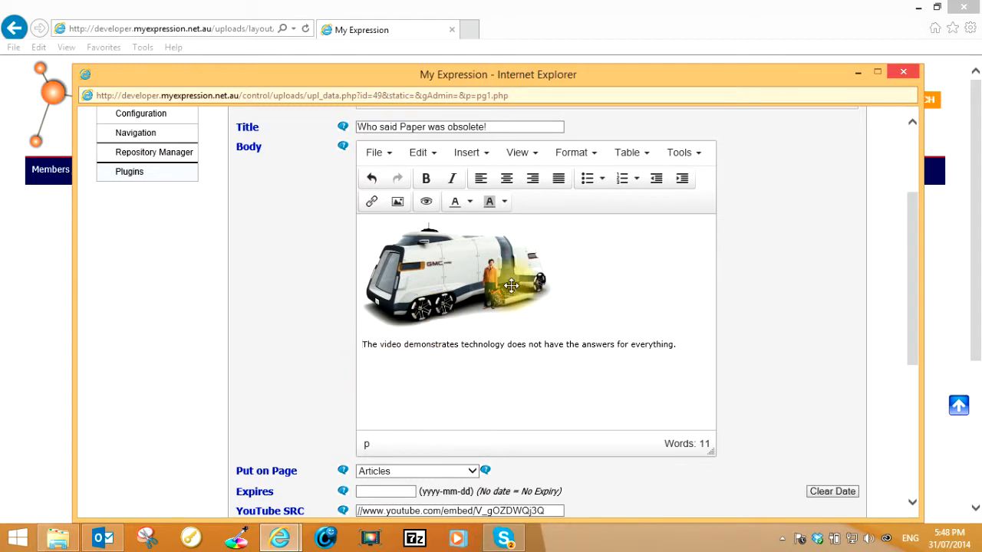
# - Examine the image's source path in the HTML source code of the article body
pyautogui.scroll(-4, 717, 312)
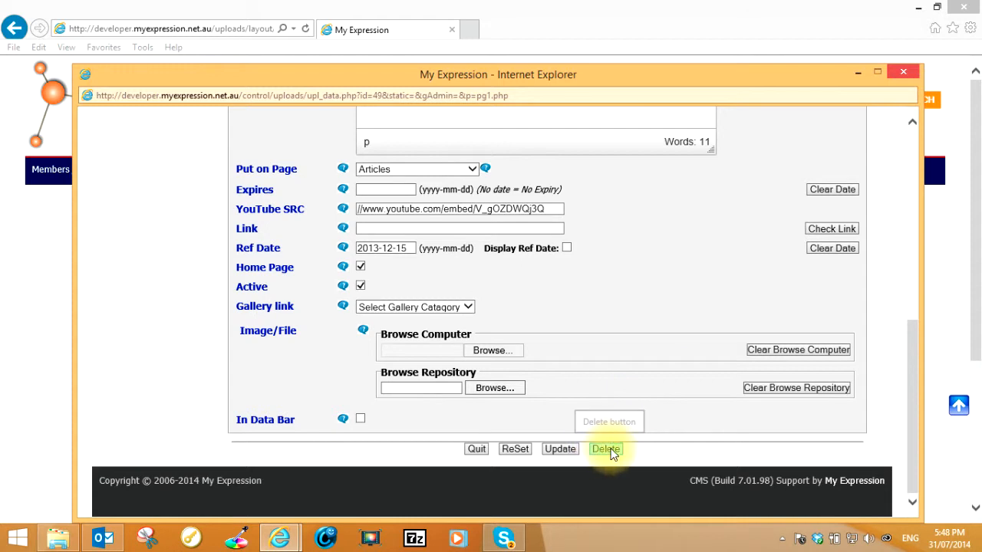
pyautogui.scroll(4, 614, 368)
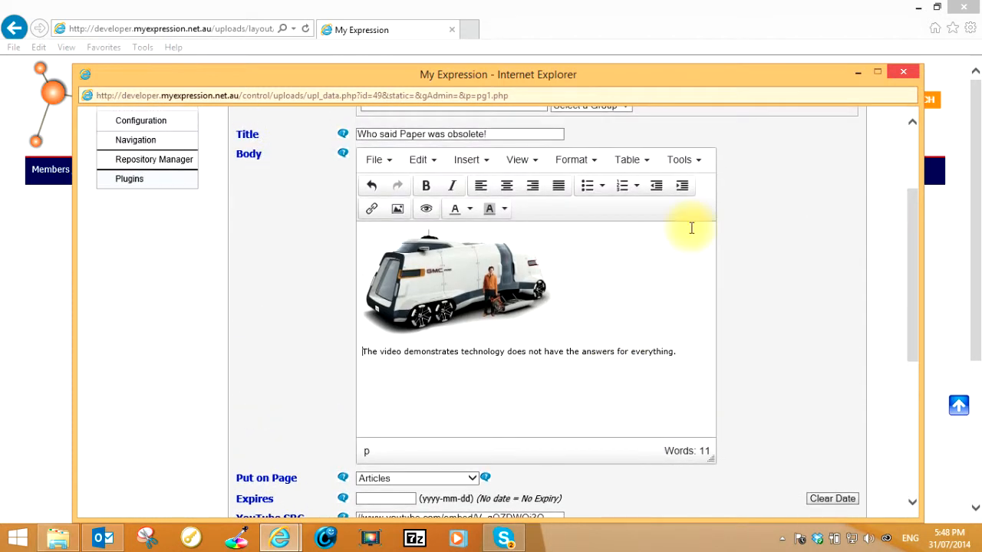
pyautogui.click(688, 163)
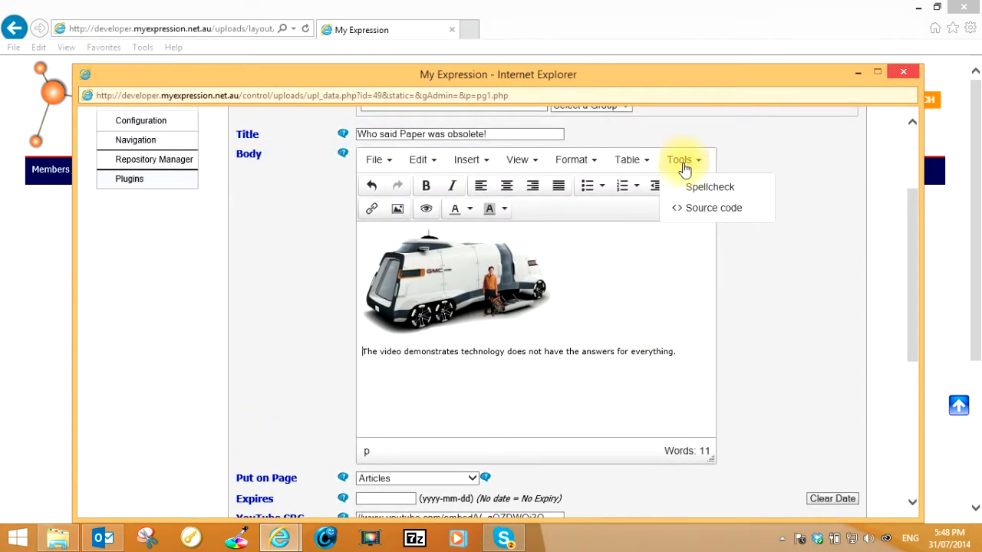
pyautogui.click(681, 213)
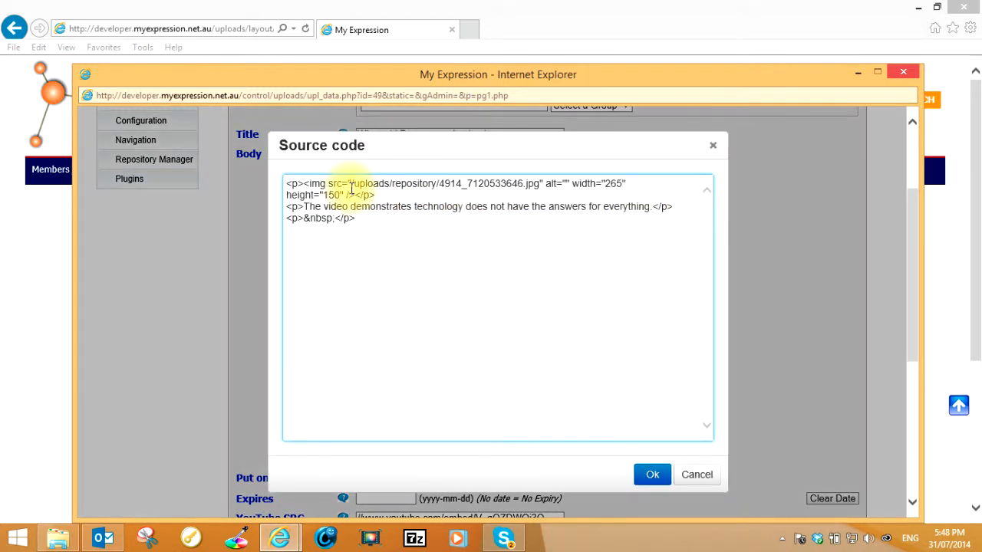
pyautogui.moveTo(342, 185); pyautogui.dragTo(539, 185)
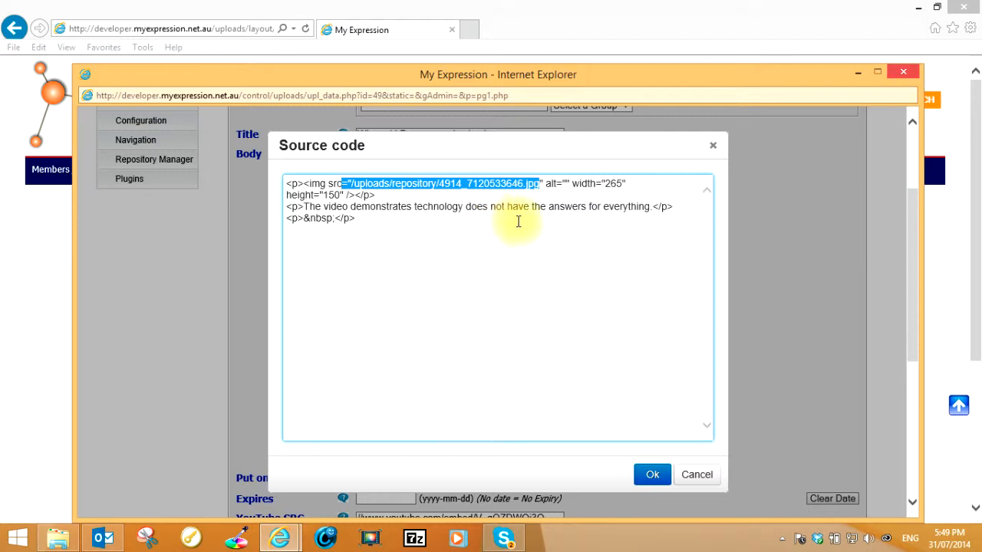
pyautogui.click(653, 475)
# - Update the article to save the inserted image and view the result on the home page
pyautogui.scroll(-5, 798, 357)
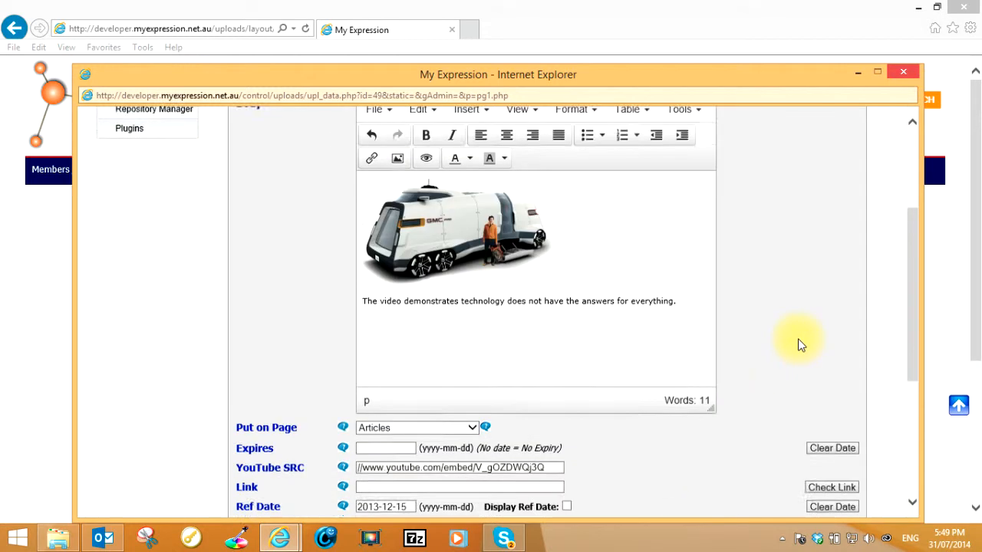
pyautogui.click(554, 449)
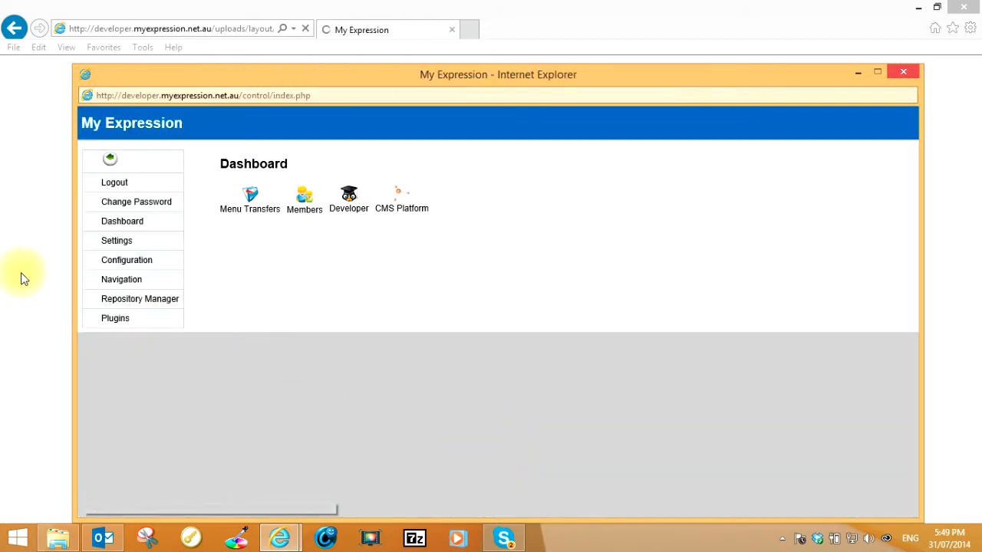
pyautogui.click(22, 255)
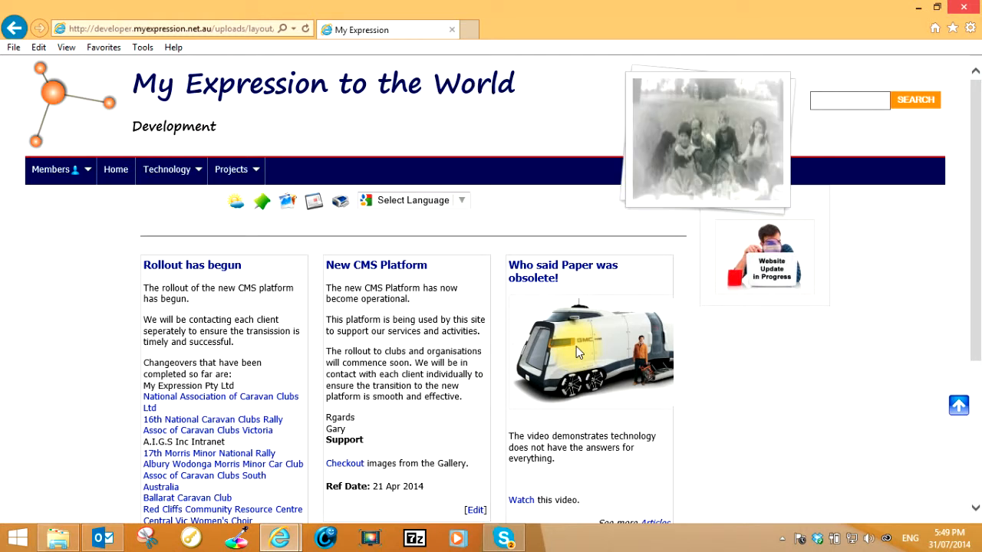
pyautogui.scroll(-2, 682, 476)
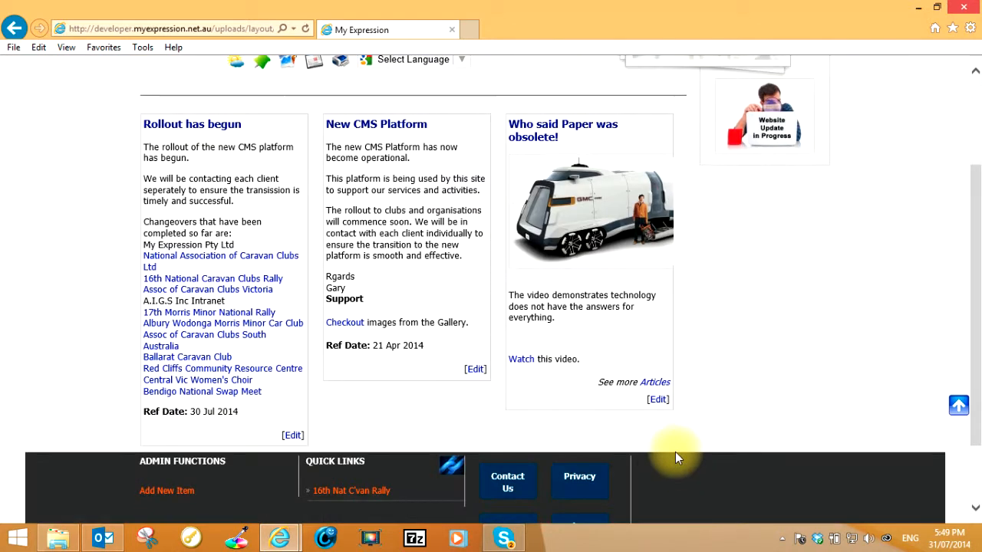
# - Reopen the "Who said Paper was obsolete!" article for editing and shrink its image proportionally
pyautogui.click(661, 400)
pyautogui.click(561, 409)
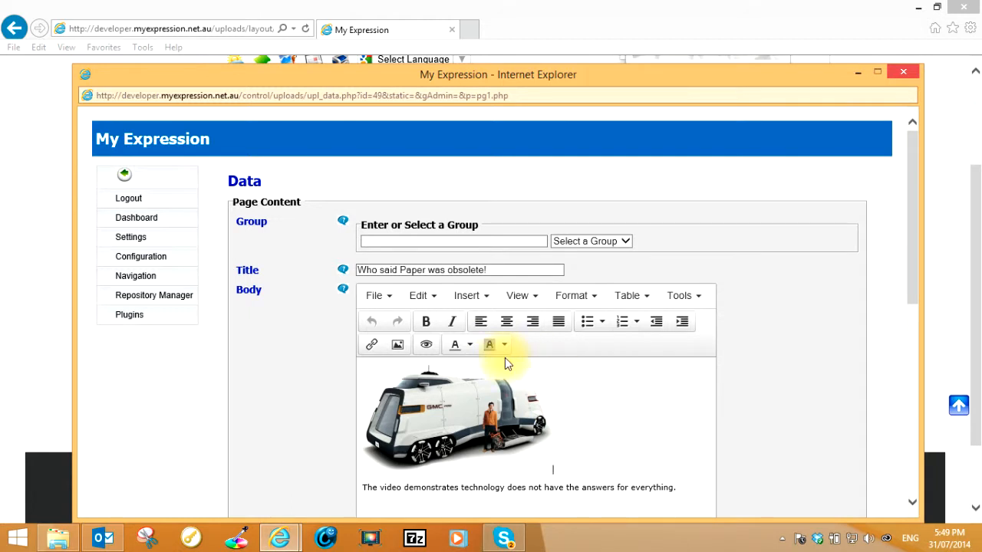
pyautogui.click(467, 407)
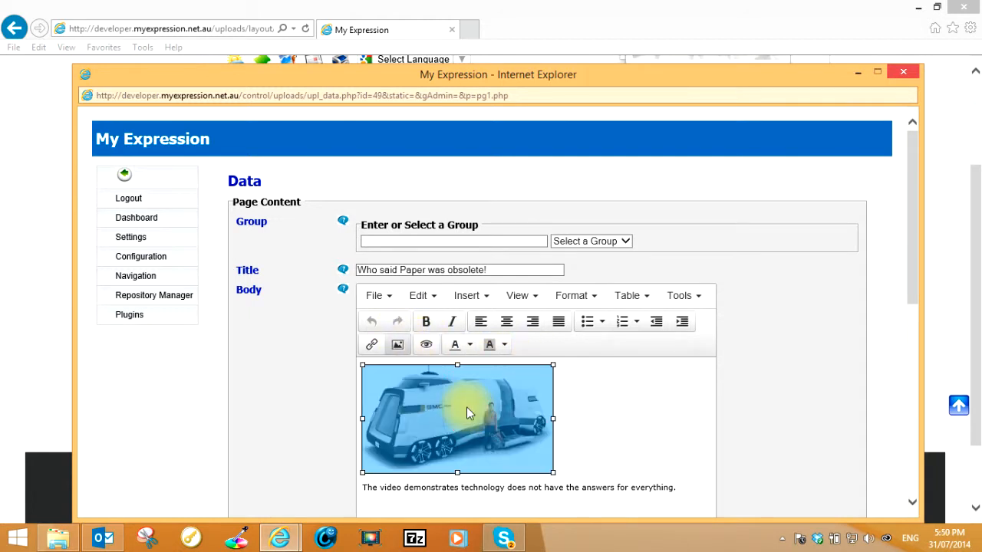
pyautogui.moveTo(552, 472); pyautogui.dragTo(500, 459)
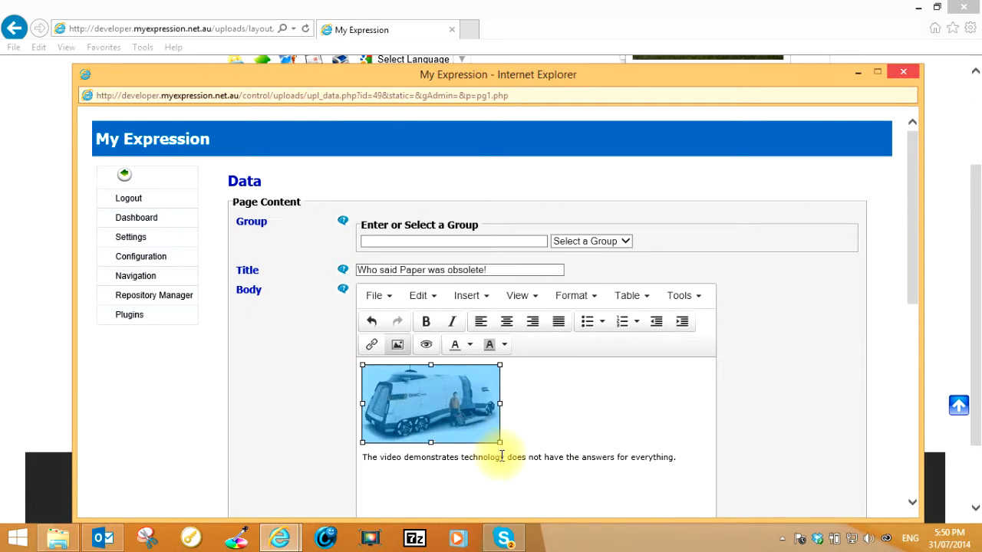
pyautogui.moveTo(499, 407)
pyautogui.mouseDown()
pyautogui.moveTo(465, 401)
pyautogui.moveTo(488, 404)
pyautogui.mouseUp()
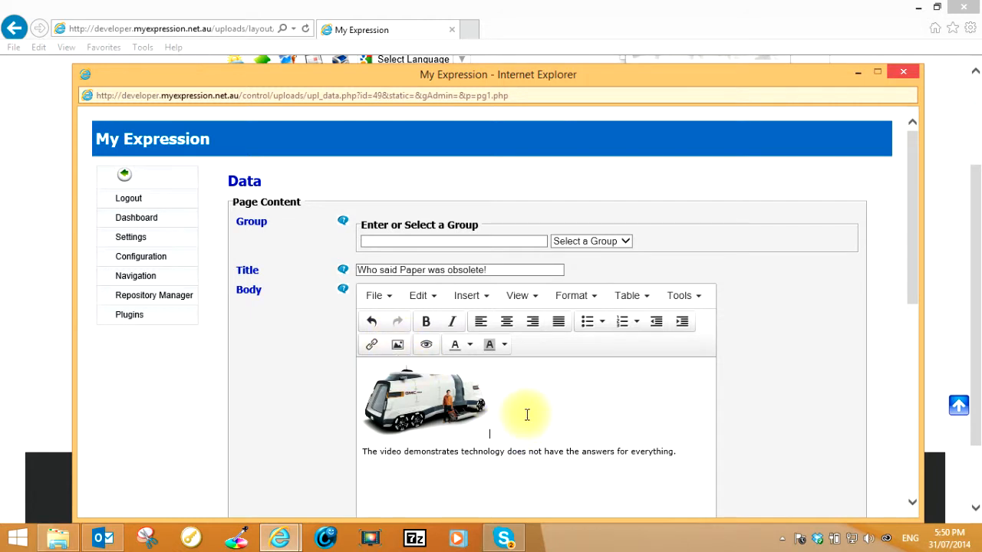
# - Insert the repository image "newell motor coach" in front of the existing image, with width 150 and proportions constrained
pyautogui.click(397, 344)
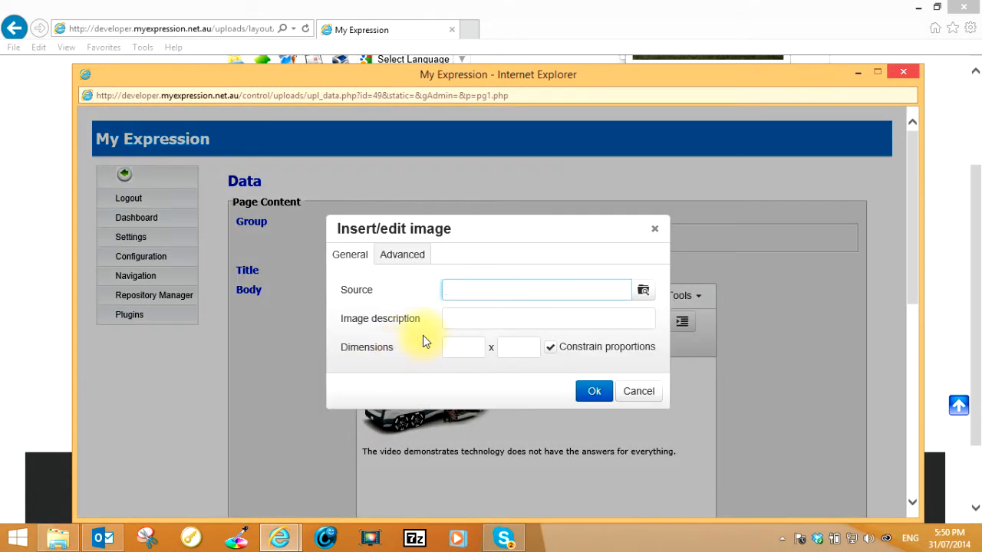
pyautogui.click(645, 290)
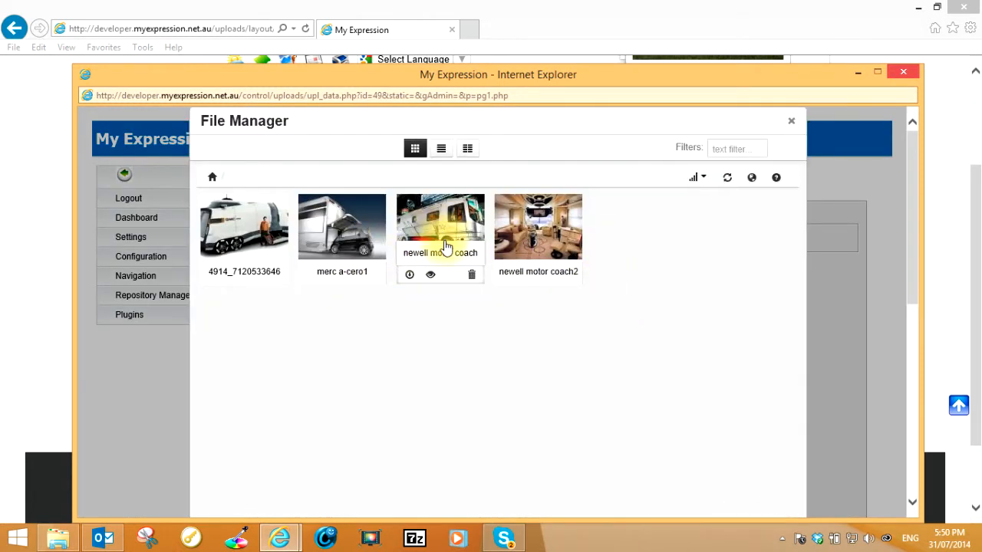
pyautogui.click(438, 221)
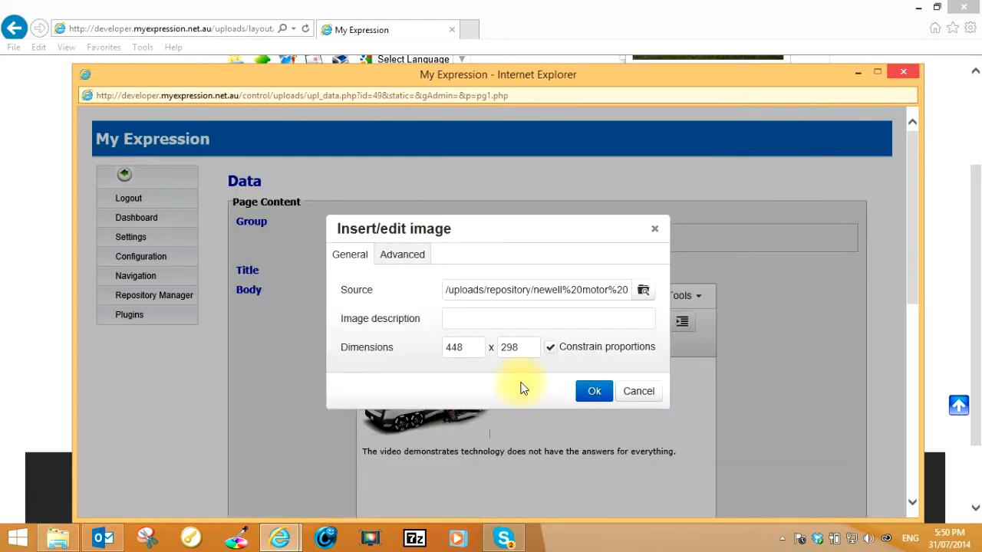
pyautogui.doubleClick(453, 347)
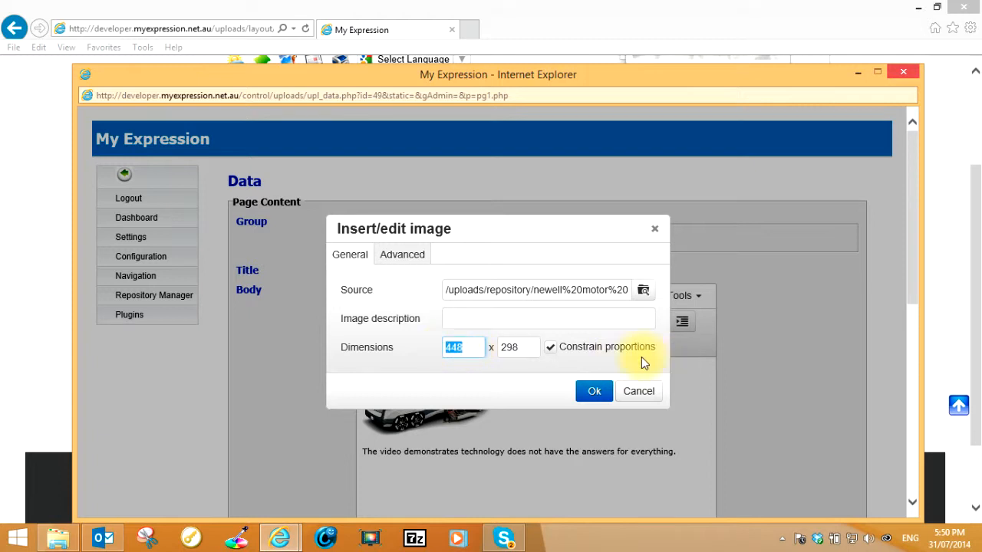
pyautogui.write('150')
pyautogui.click(581, 397)
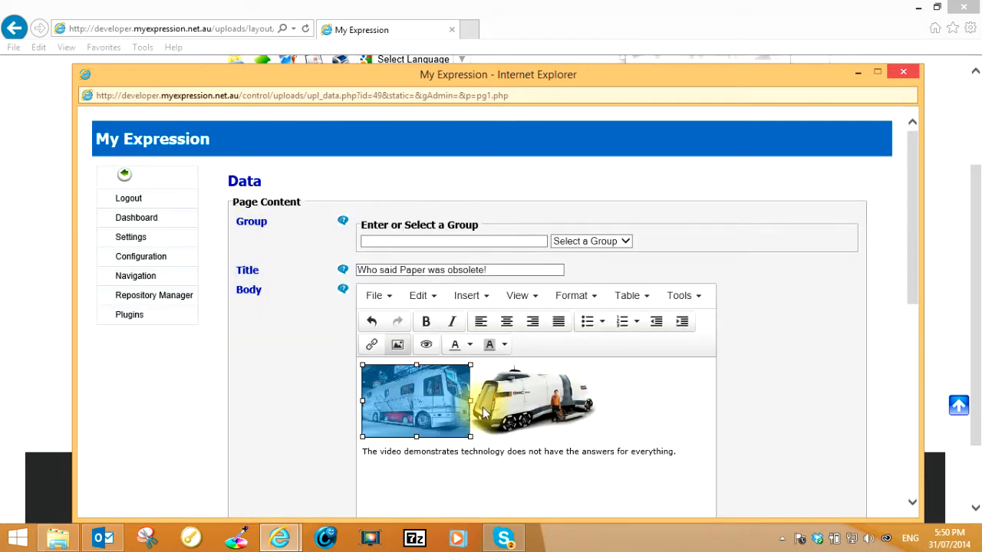
pyautogui.click(666, 396)
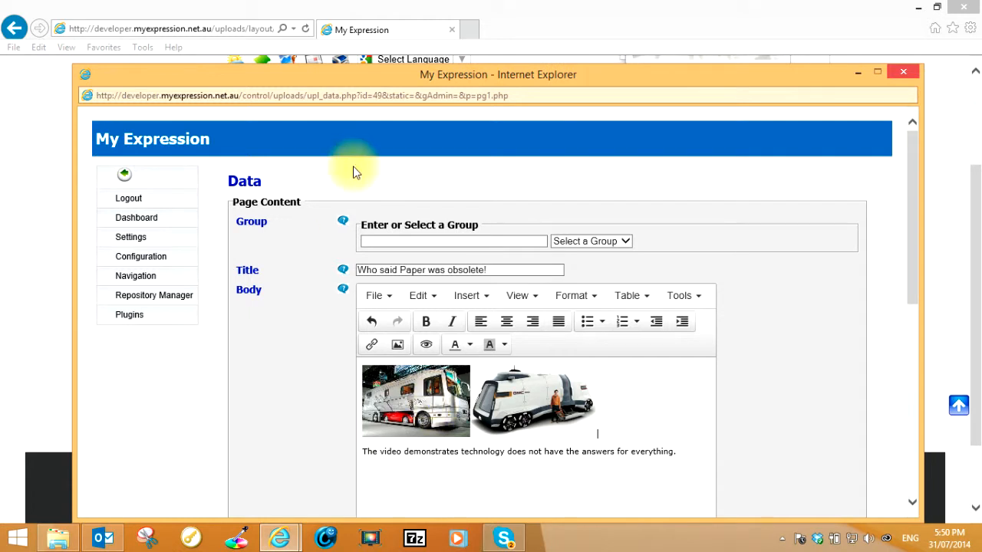
# - Give the "newell motor coach" image in the article body the style "float:left;"
pyautogui.click(421, 404)
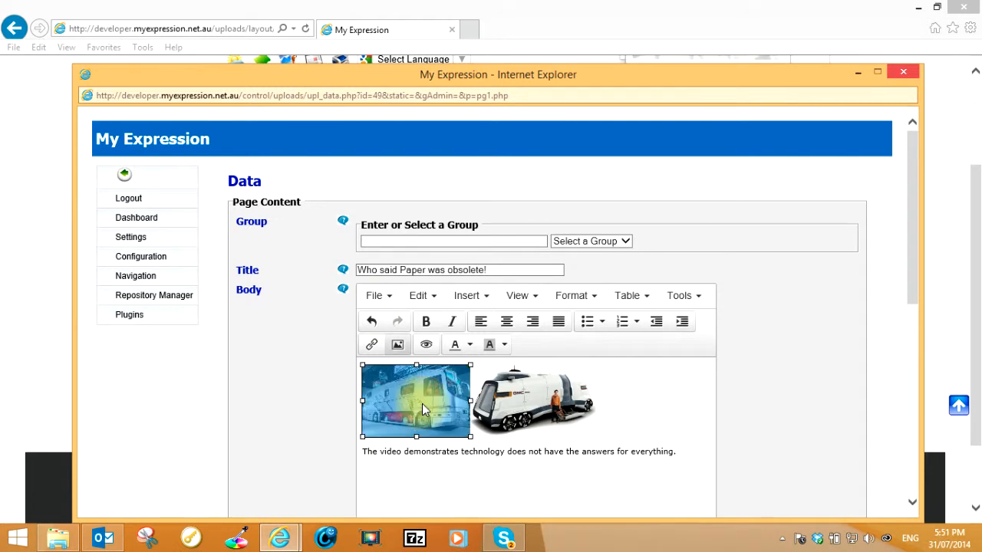
pyautogui.click(397, 347)
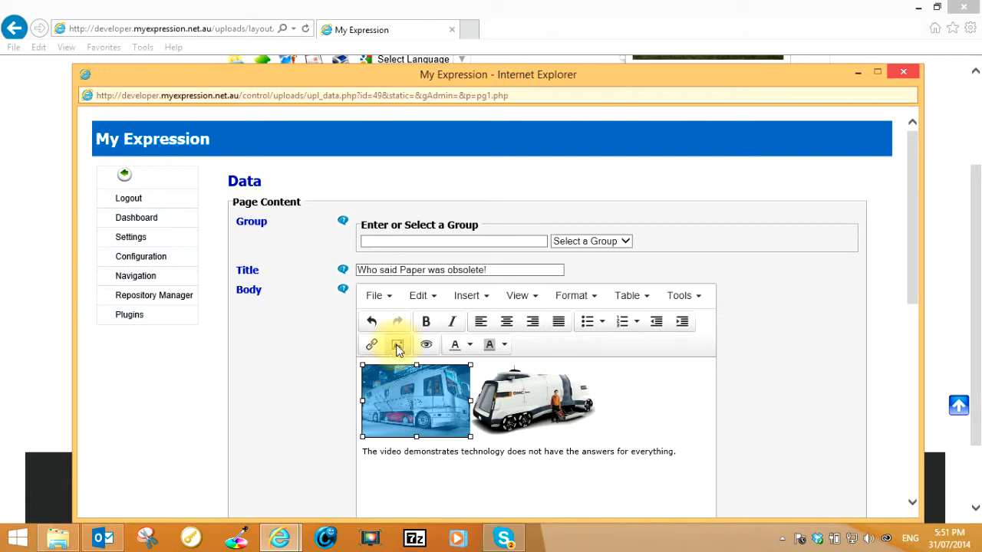
pyautogui.click(538, 293)
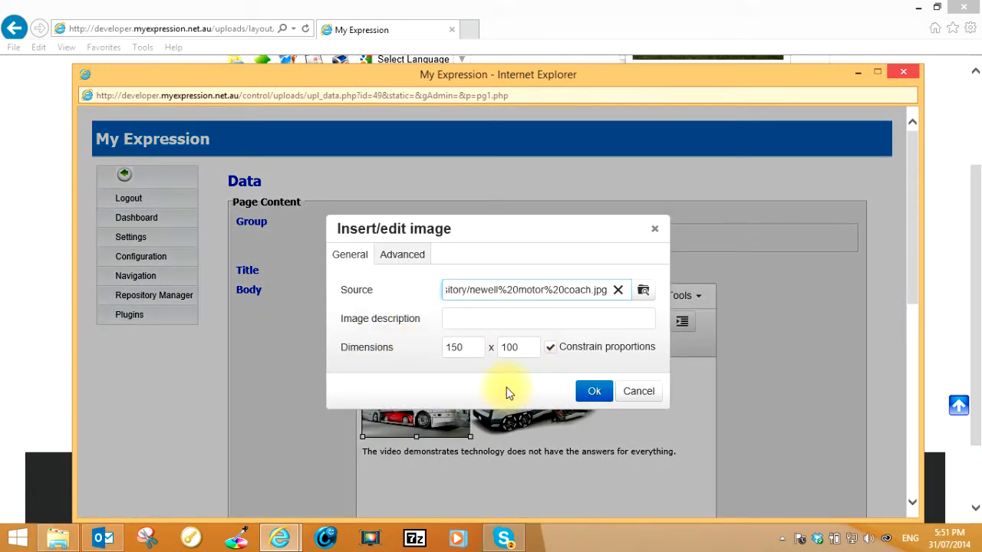
pyautogui.click(408, 263)
pyautogui.click(416, 292)
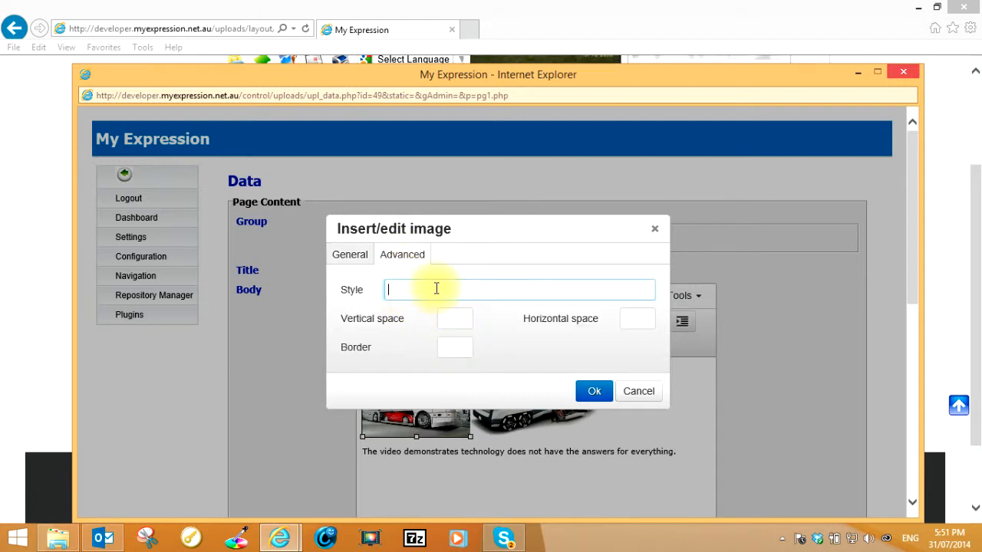
pyautogui.write('float:left;')
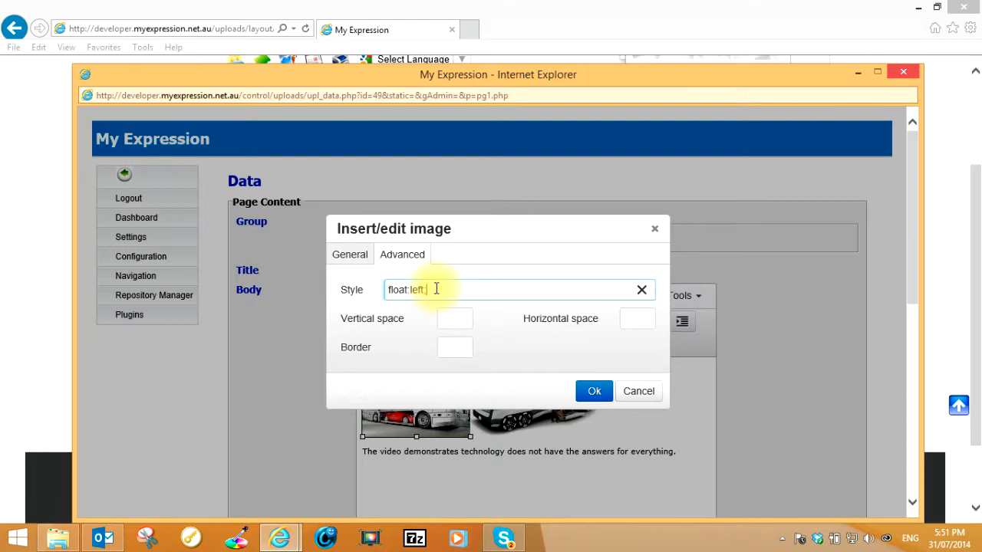
pyautogui.click(591, 392)
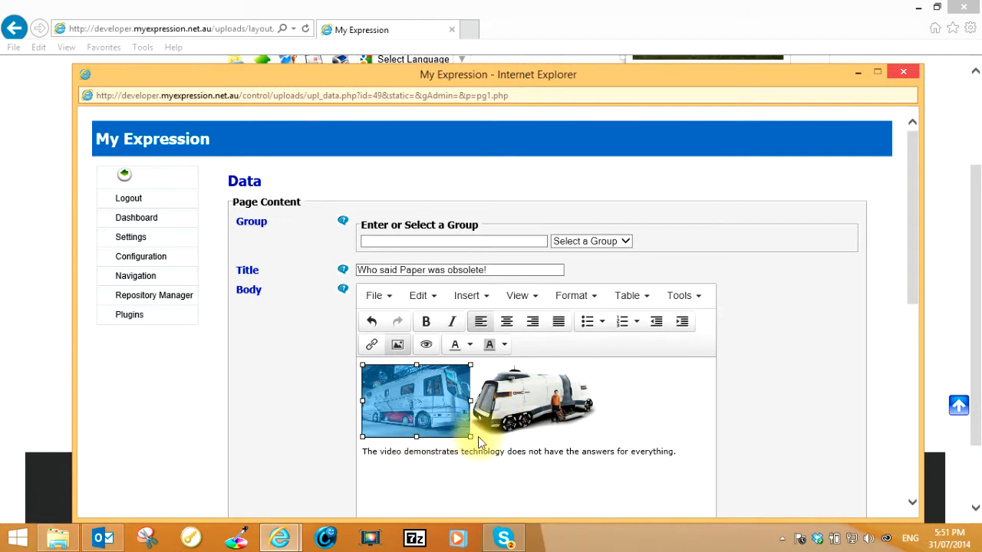
# - Apply the style "float:left;" to the second image, the white motorhome, in the article body
pyautogui.click(506, 405)
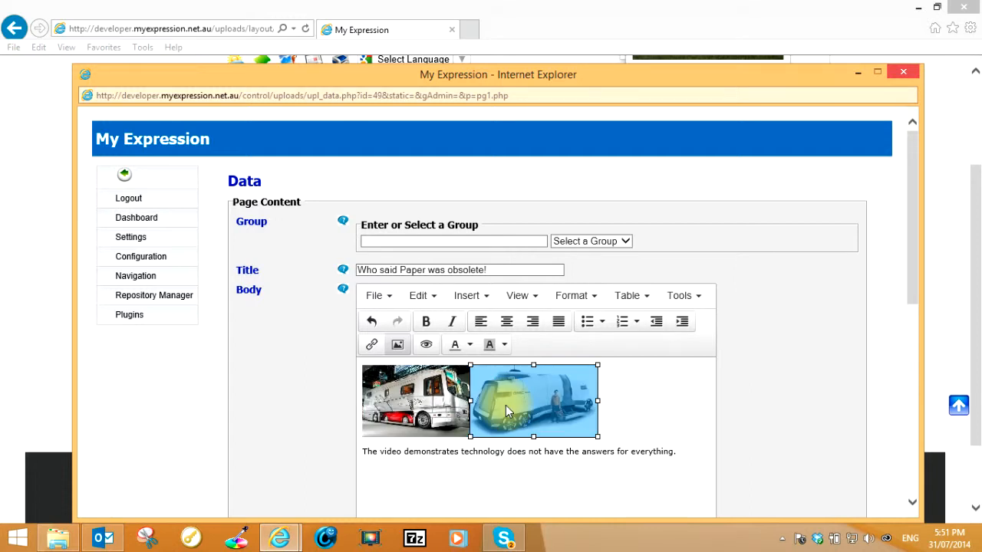
pyautogui.click(396, 349)
pyautogui.click(401, 256)
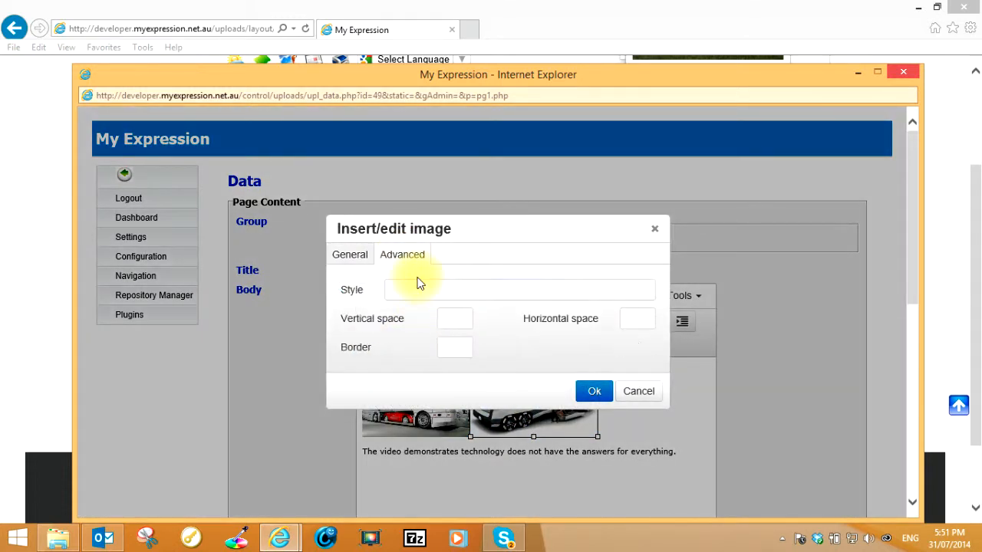
pyautogui.click(423, 292)
pyautogui.write('float:left;')
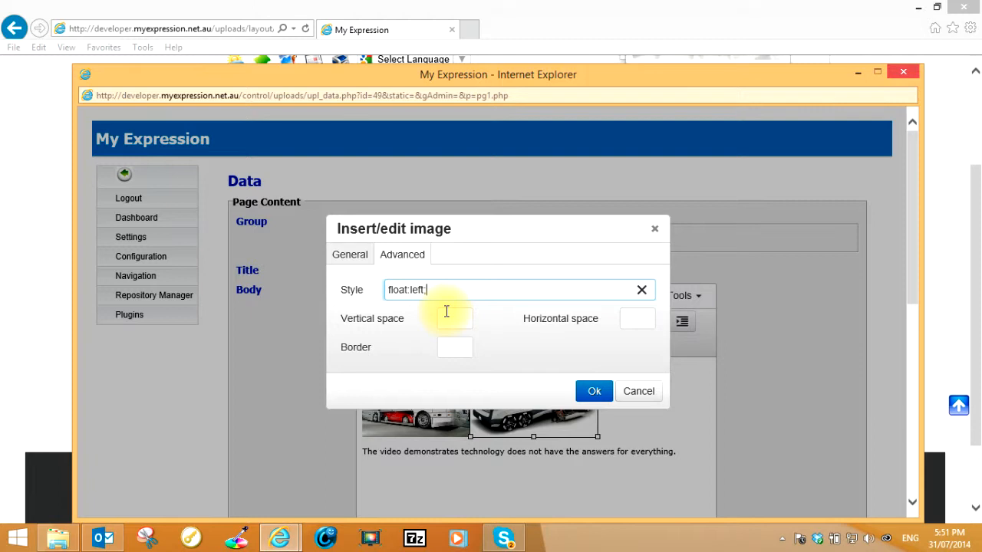
pyautogui.click(593, 391)
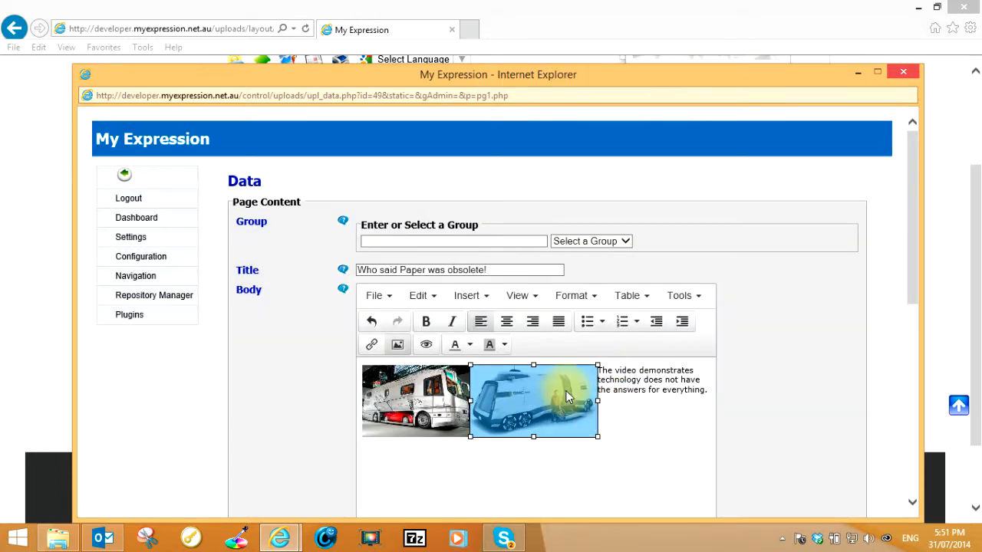
pyautogui.moveTo(543, 393); pyautogui.dragTo(524, 470)
pyautogui.moveTo(523, 468); pyautogui.dragTo(511, 408)
pyautogui.click(467, 447)
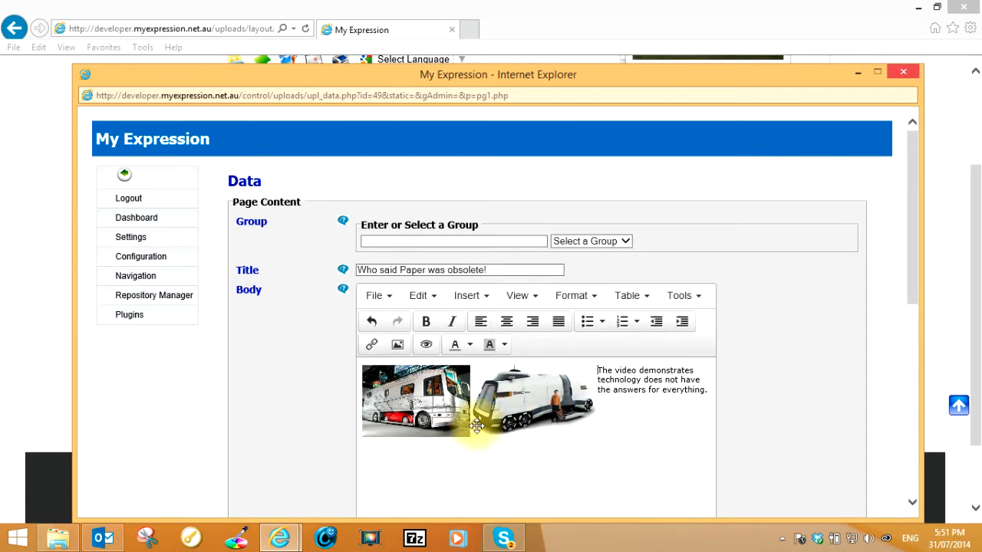
pyautogui.click(489, 421)
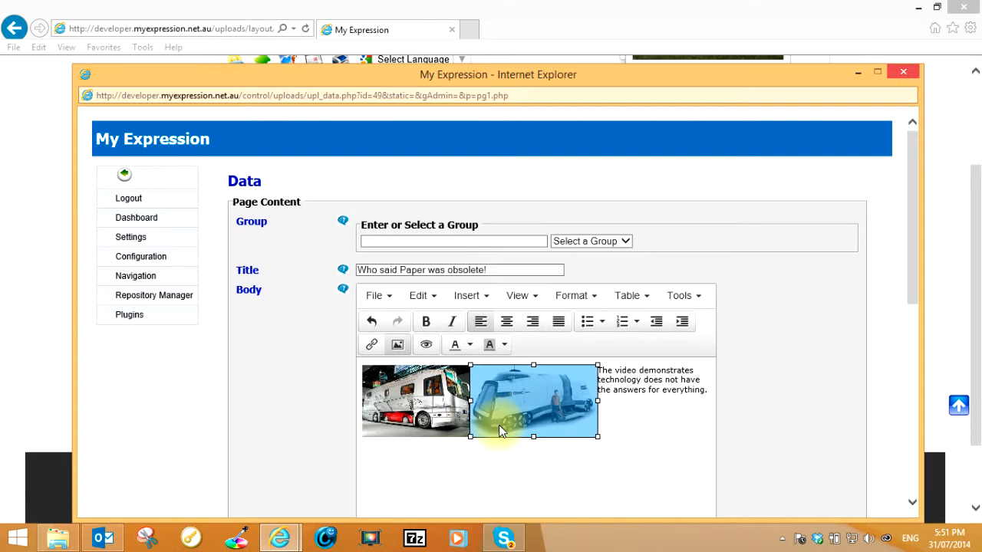
pyautogui.click(500, 425)
pyautogui.press('Return')
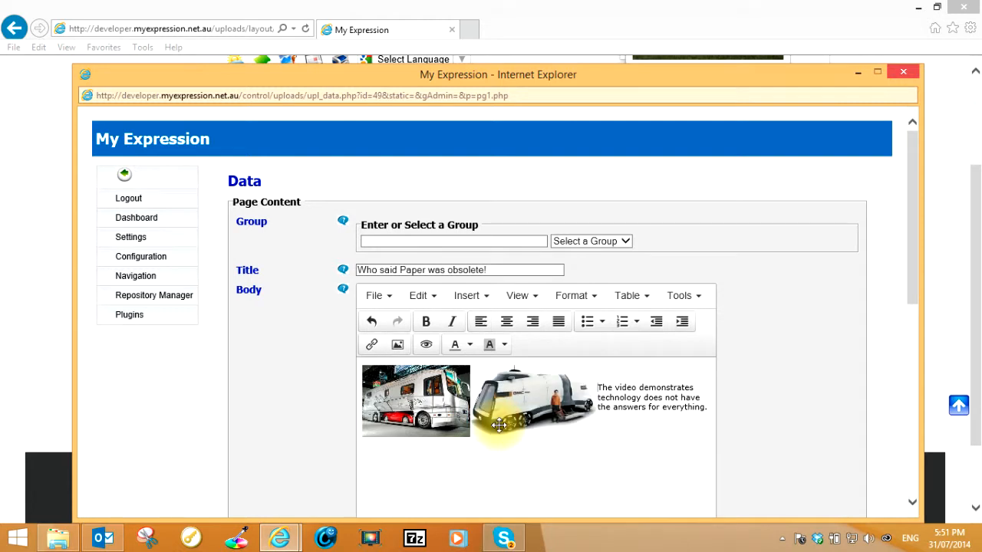
pyautogui.press('BackSpace')
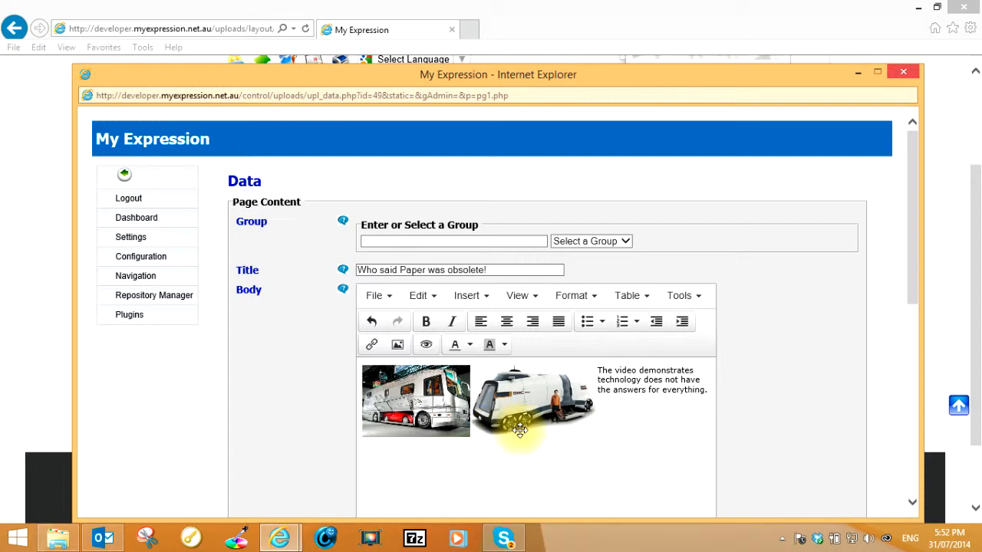
# - Update the article to save the floated images and view the result on the home page
pyautogui.scroll(-3, 514, 427)
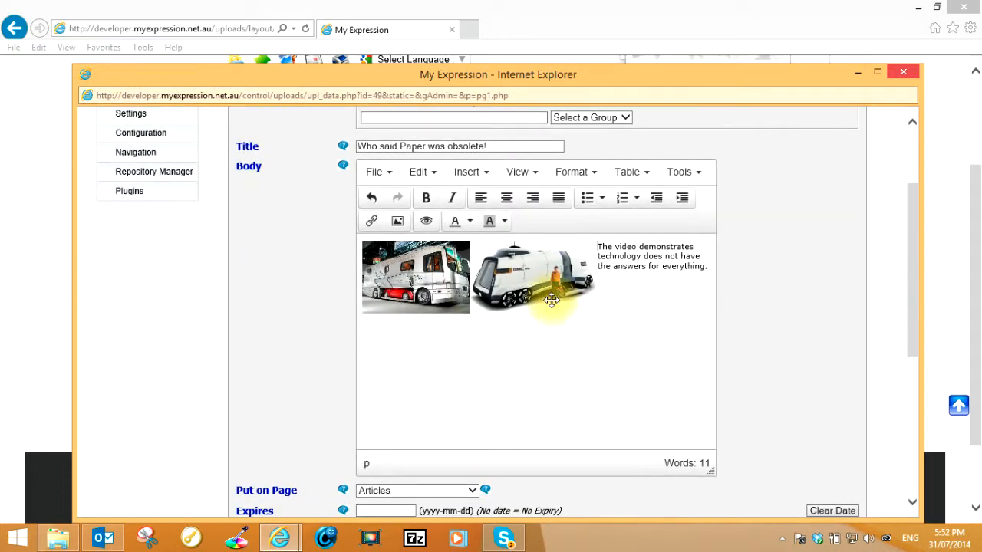
pyautogui.scroll(-5, 575, 401)
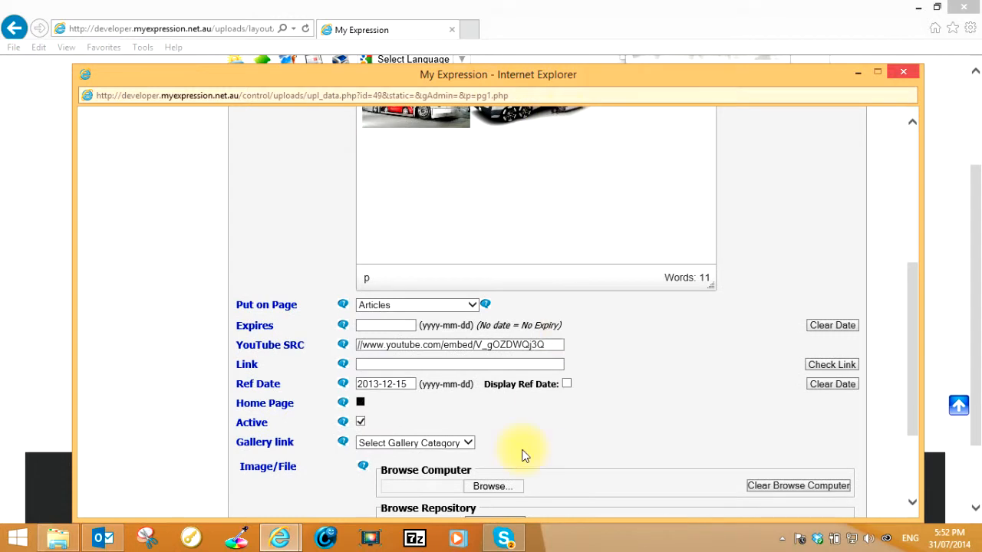
pyautogui.scroll(-3, 538, 472)
pyautogui.click(560, 449)
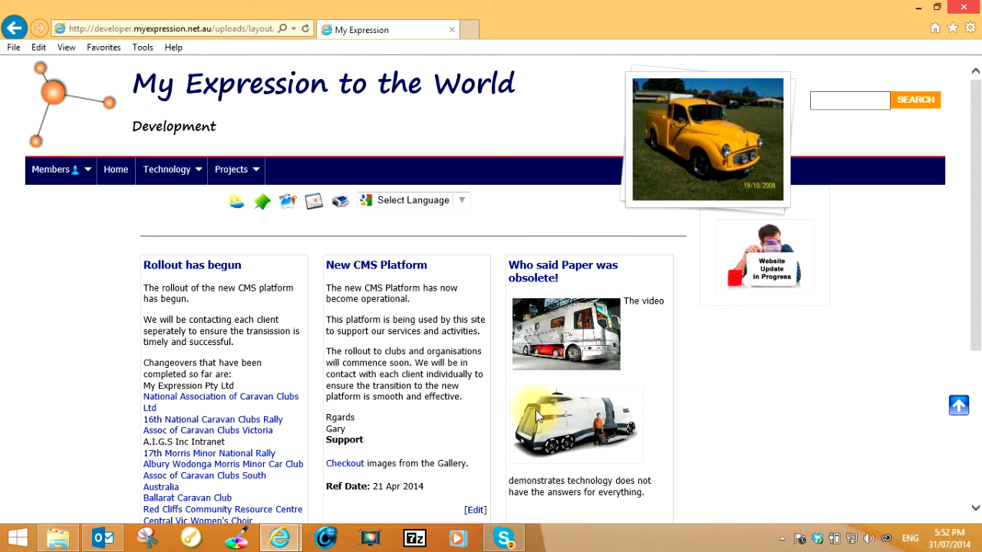
# - Reopen the "Who said Paper was obsolete!" article for editing and delete both images and the empty line from its body
pyautogui.scroll(-3, 535, 411)
pyautogui.click(660, 452)
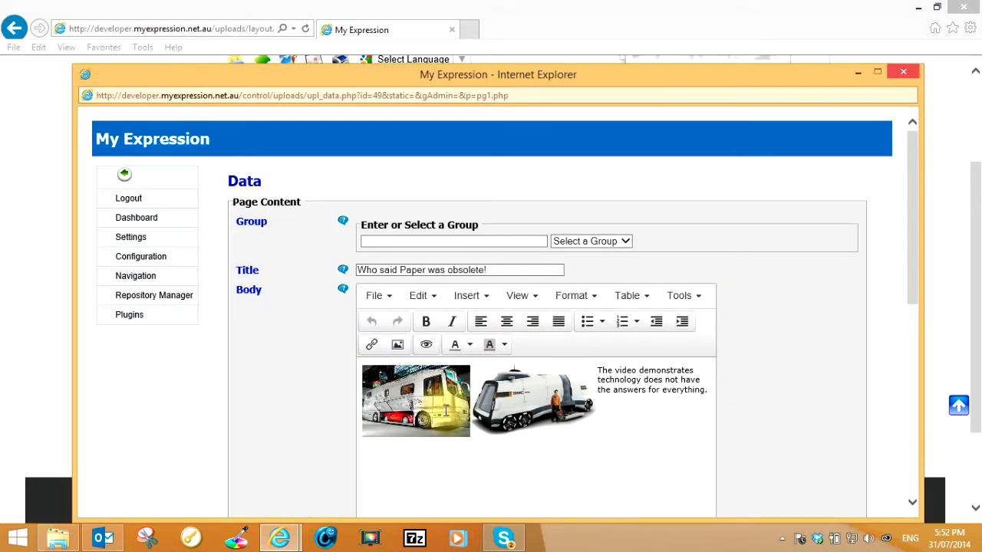
pyautogui.click(445, 411)
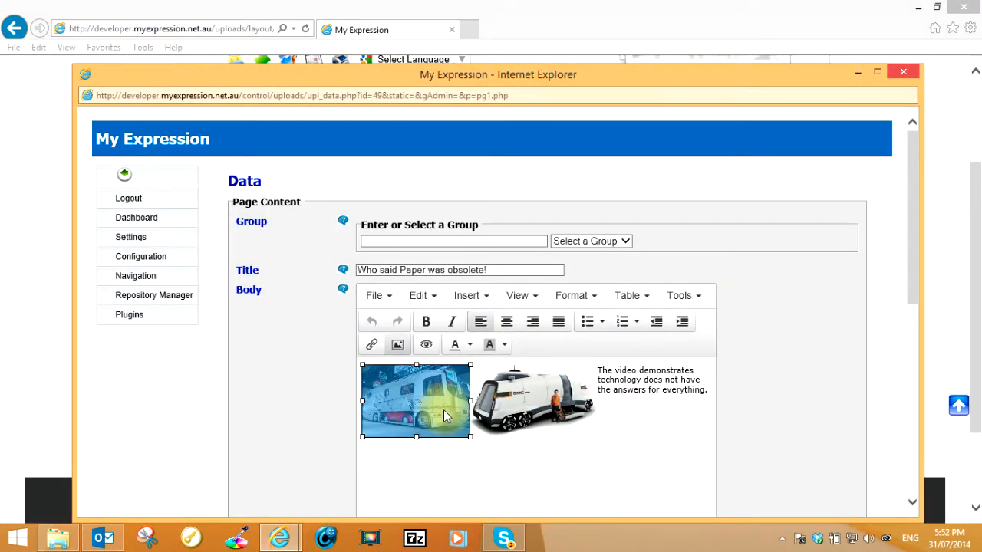
pyautogui.press('Delete')
pyautogui.click(433, 401)
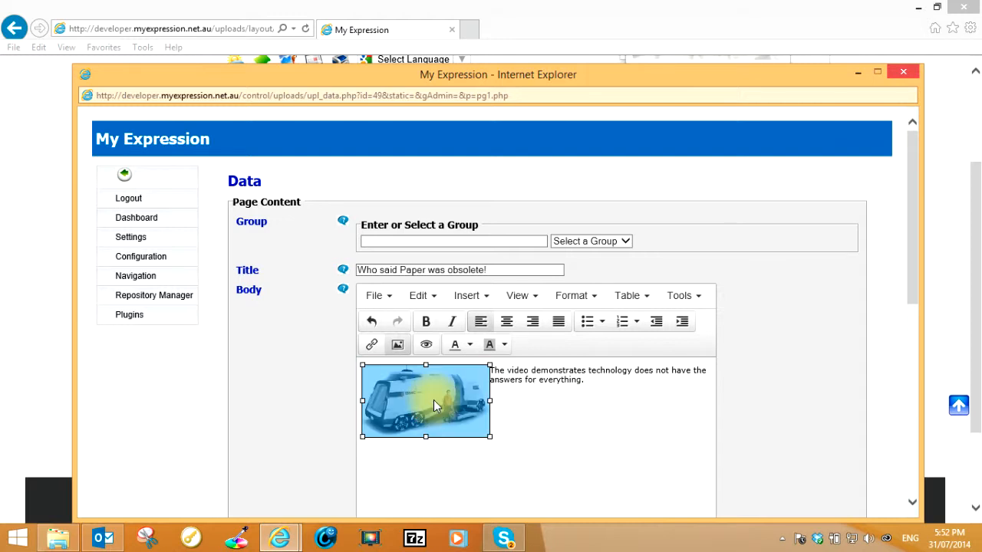
pyautogui.press('Delete')
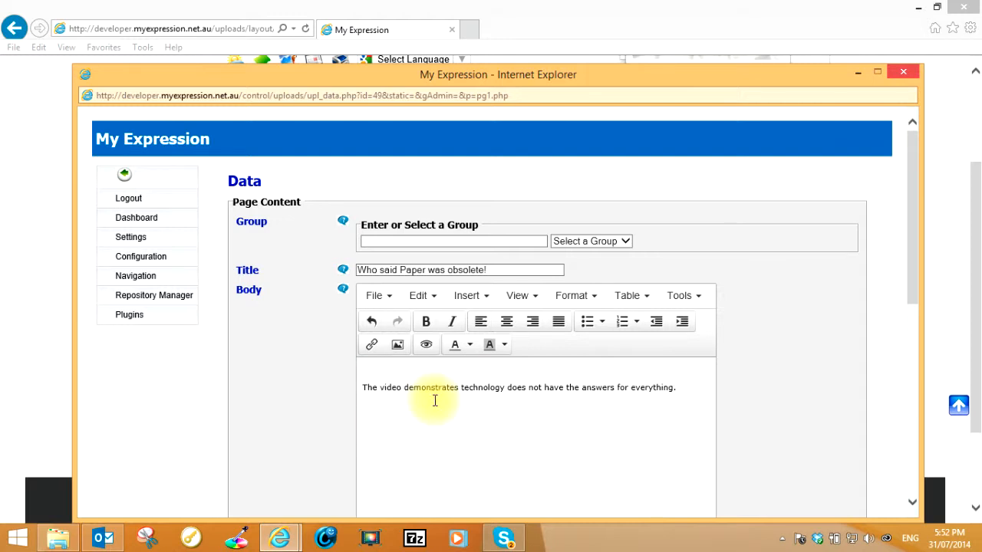
pyautogui.press('Delete')
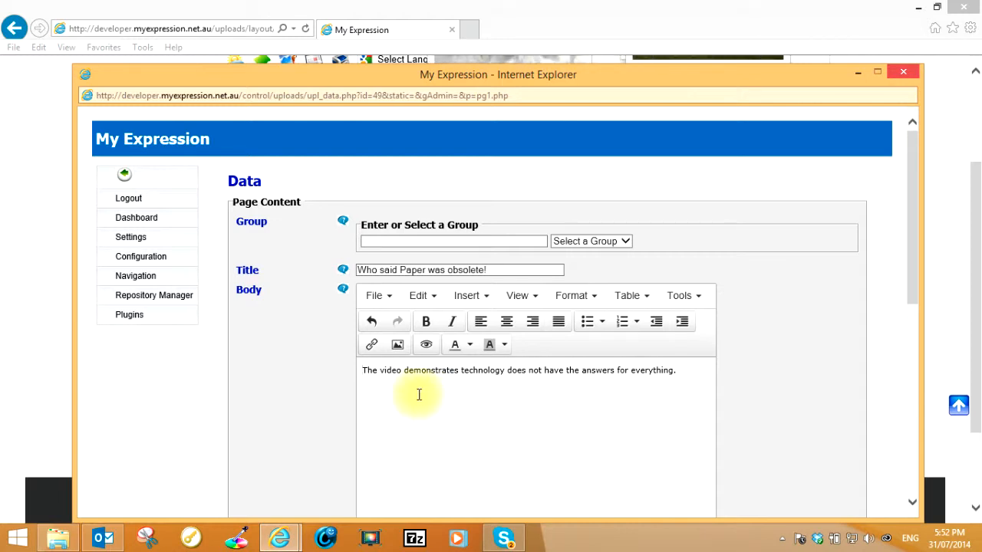
# - Update the article with its text-only body and return to the home page
pyautogui.scroll(-5, 573, 416)
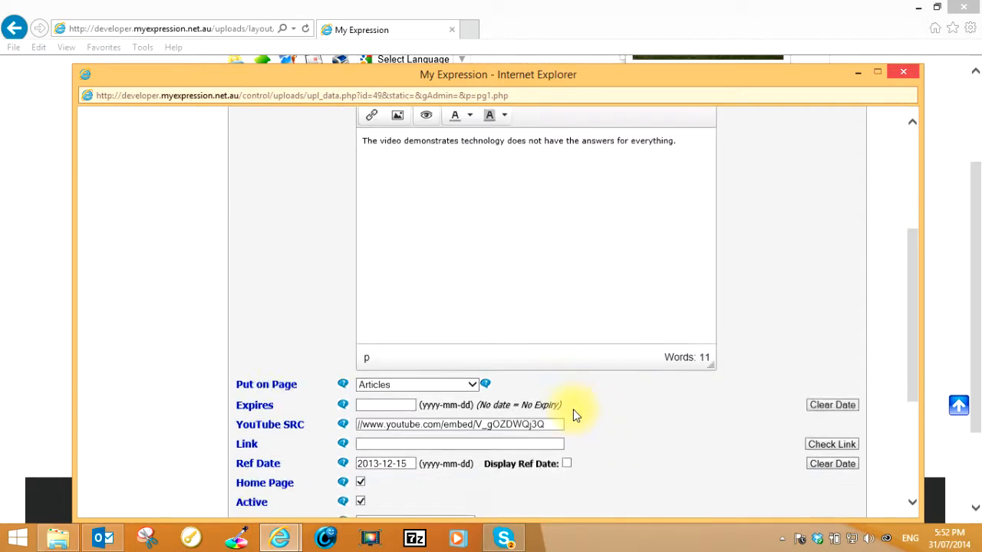
pyautogui.scroll(-1, 576, 416)
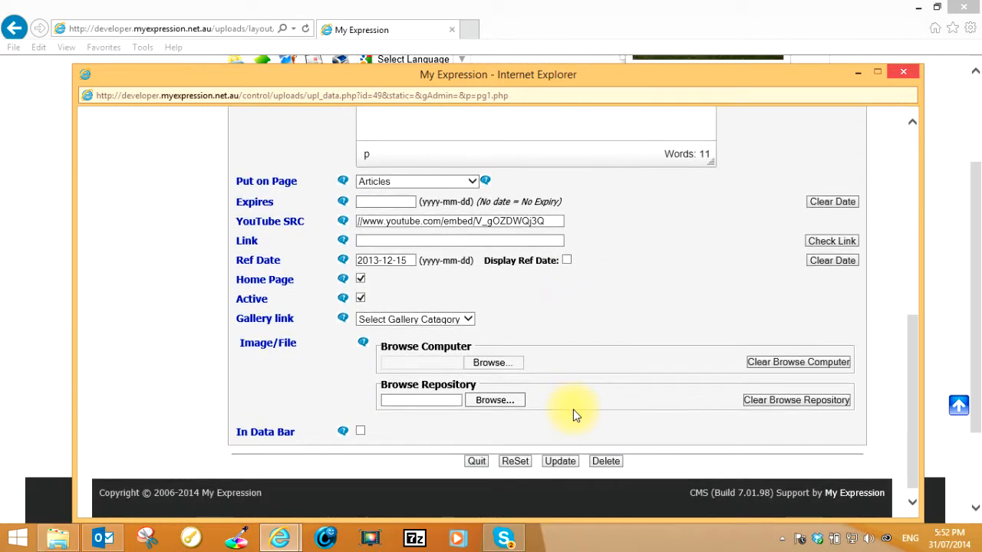
pyautogui.click(567, 452)
pyautogui.click(36, 301)
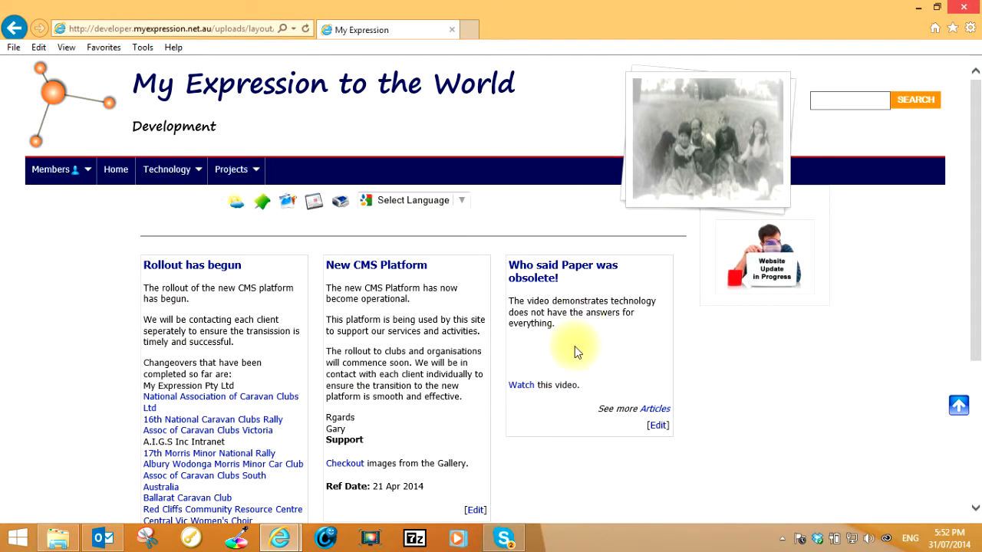
# - Reopen the "Who said Paper was obsolete!" article for editing and go to its Image/File settings
pyautogui.click(661, 428)
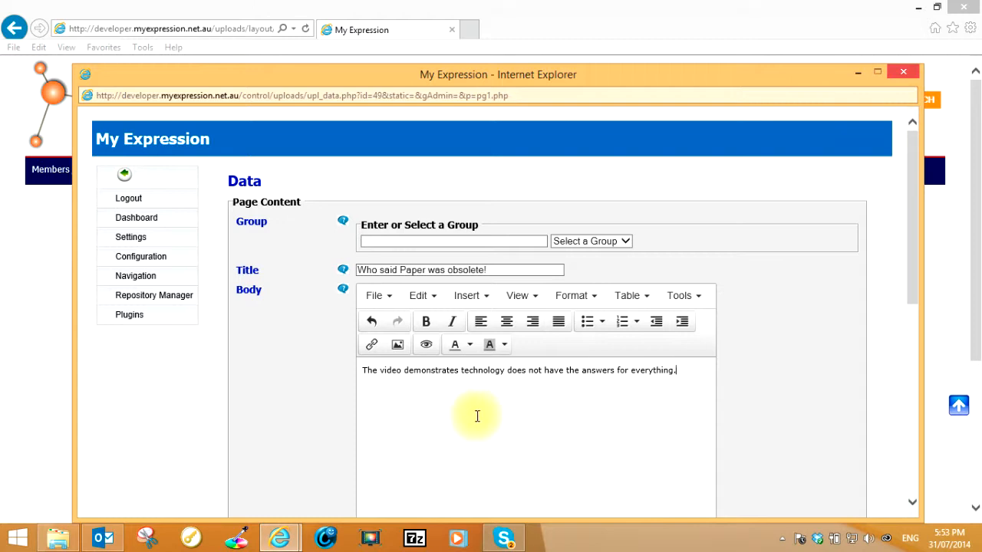
pyautogui.scroll(-3, 475, 417)
pyautogui.scroll(2, 477, 404)
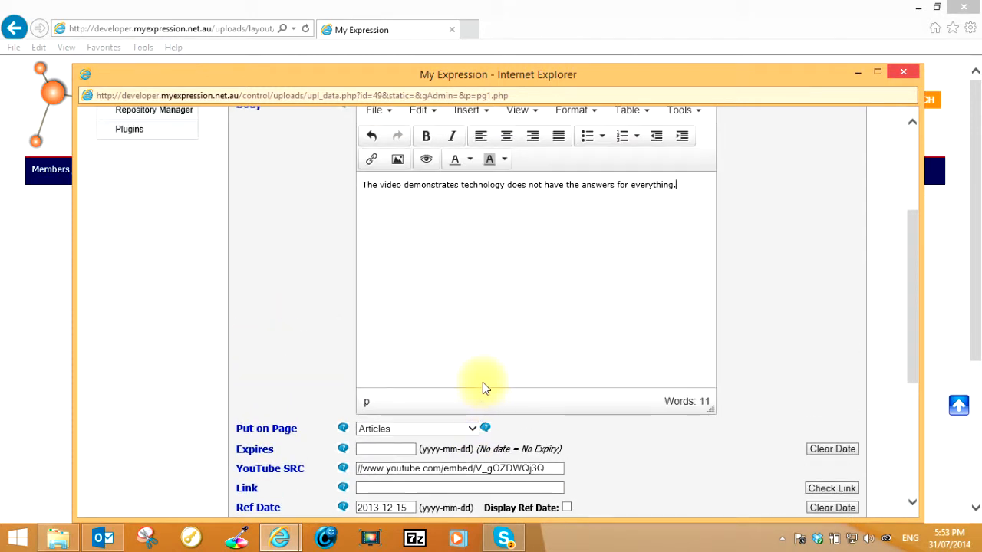
pyautogui.click(485, 238)
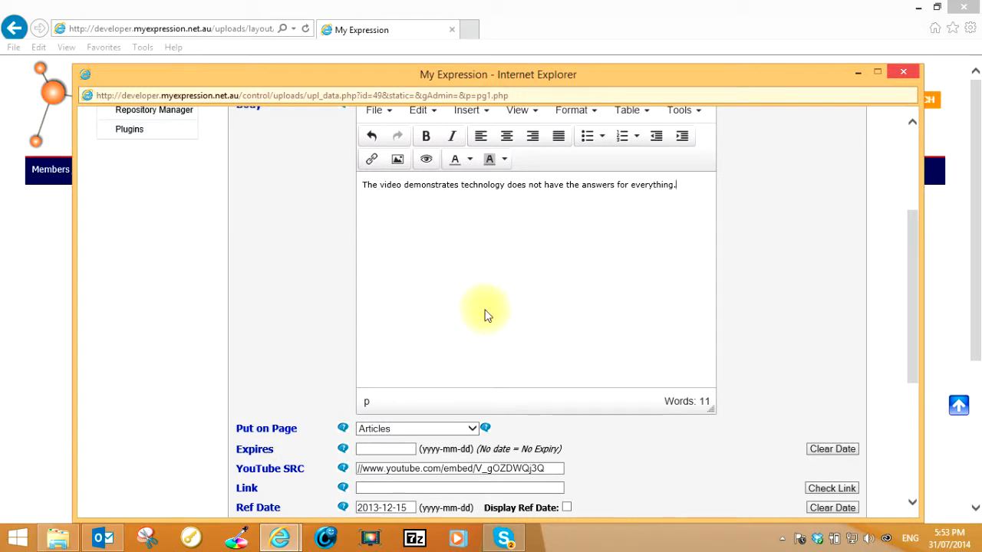
pyautogui.scroll(-5, 573, 369)
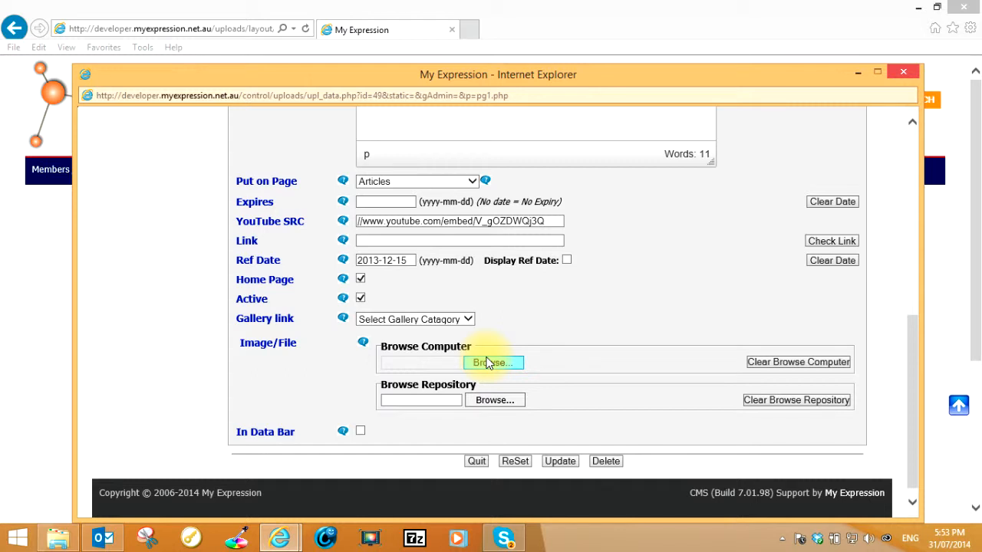
# - Attach the repository file "newell motor coach2.jpg" as the article's image after previewing it, and update the article
pyautogui.click(488, 403)
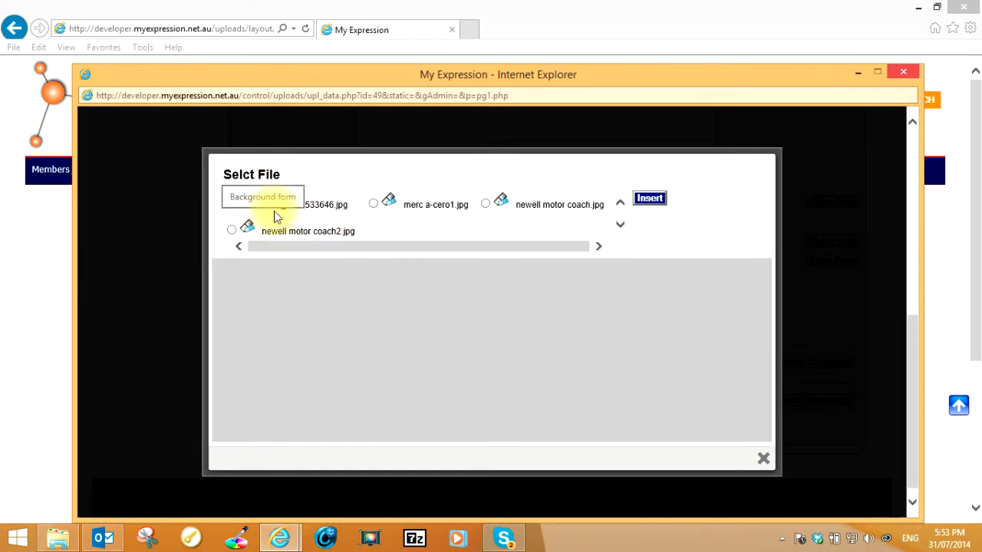
pyautogui.click(249, 230)
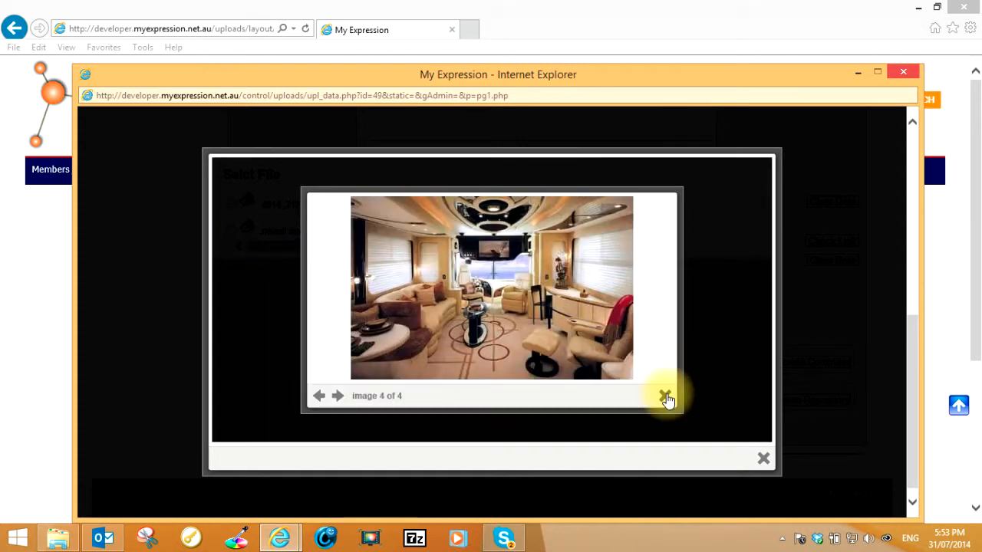
pyautogui.click(665, 398)
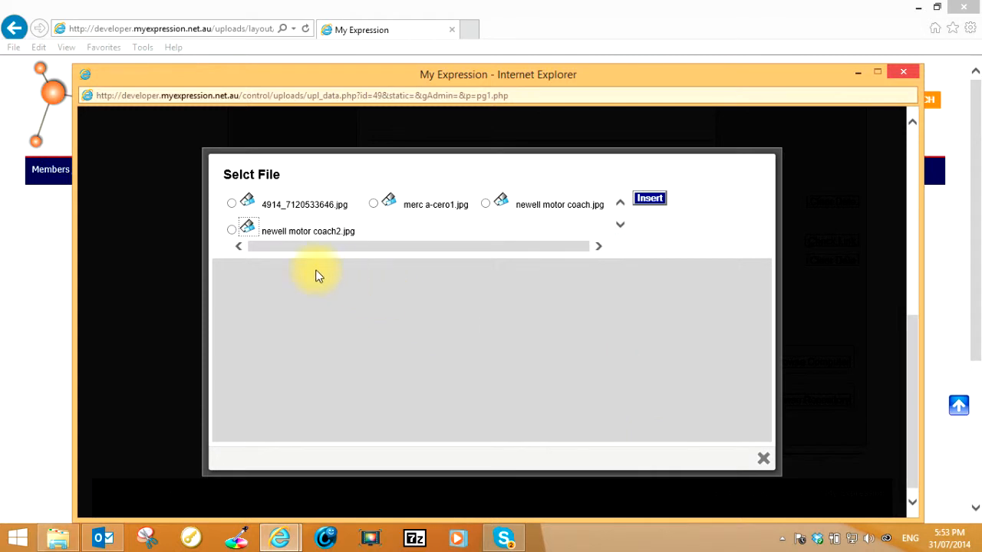
pyautogui.click(232, 231)
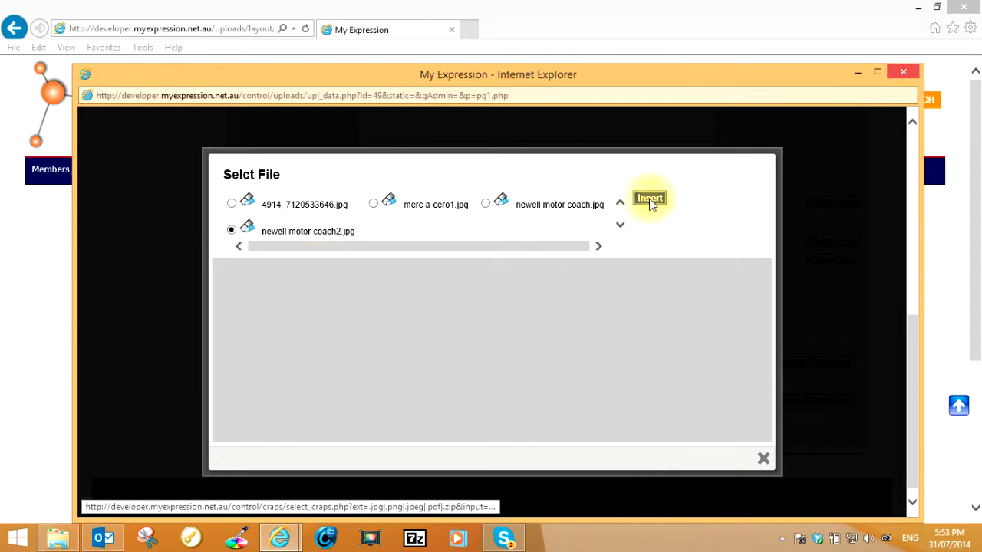
pyautogui.click(649, 199)
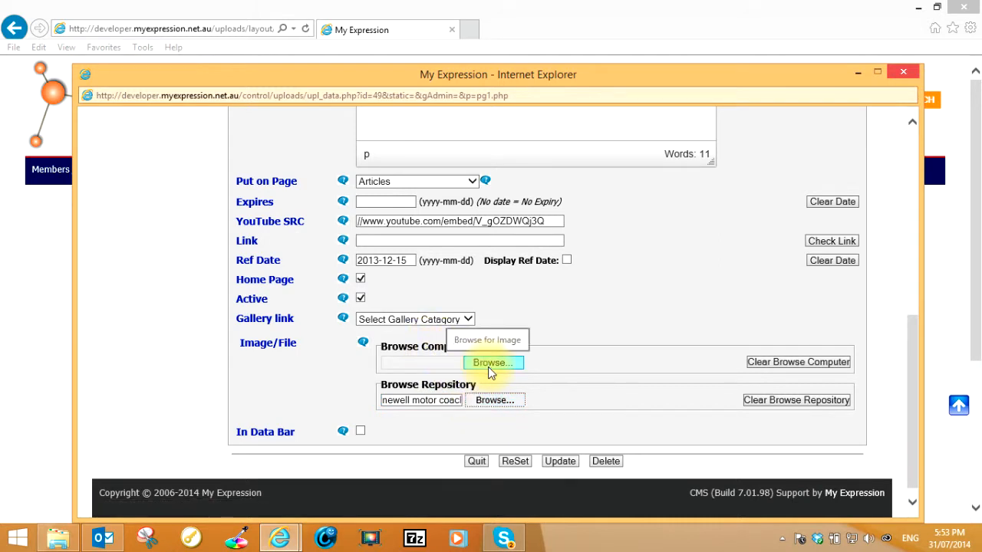
pyautogui.click(559, 461)
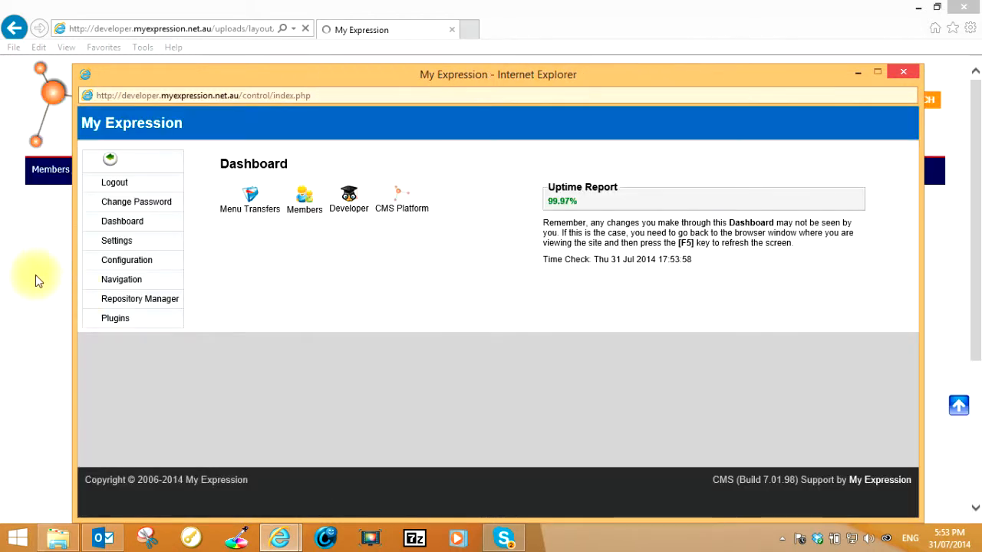
# - Return to the home page, view the article's attached image enlarged, and close the enlarged view
pyautogui.click(35, 275)
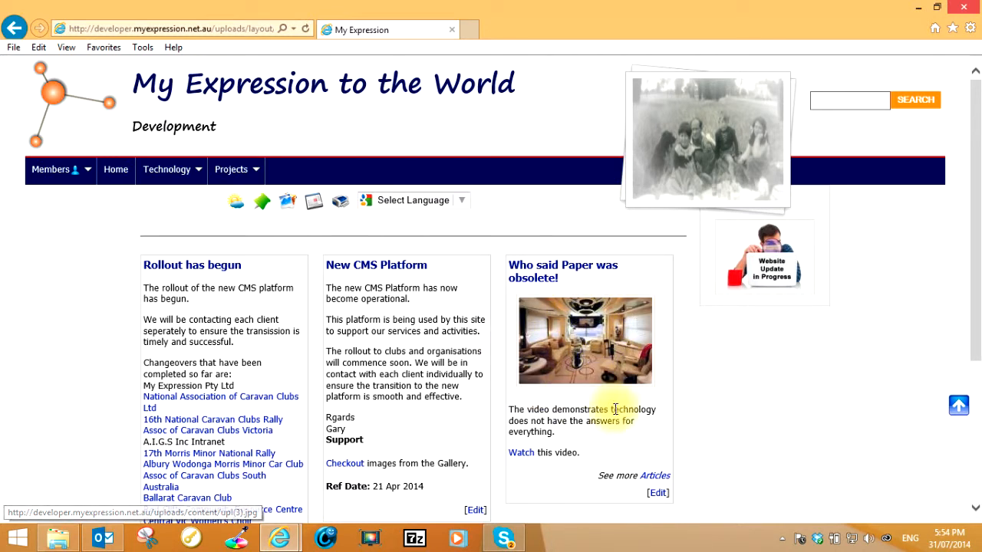
pyautogui.click(583, 345)
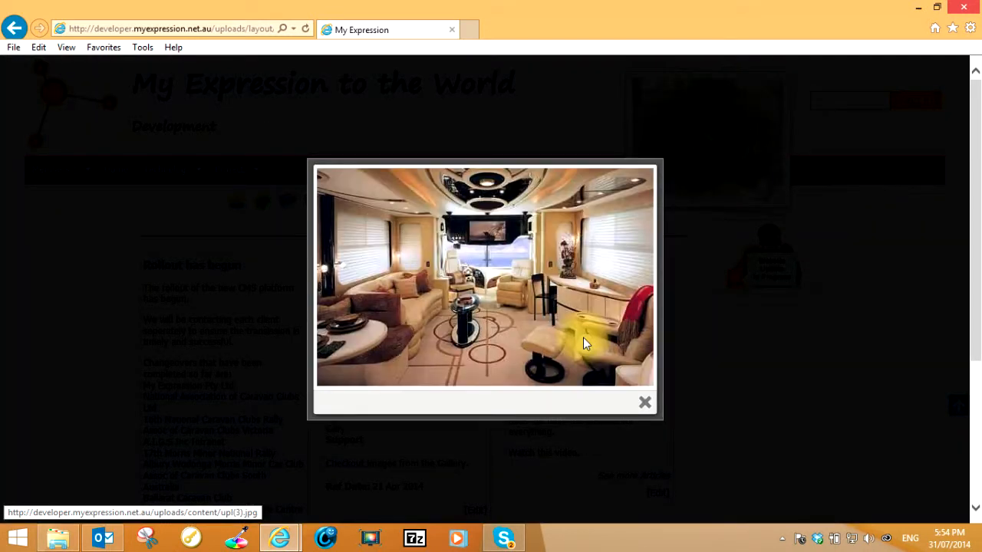
pyautogui.click(645, 404)
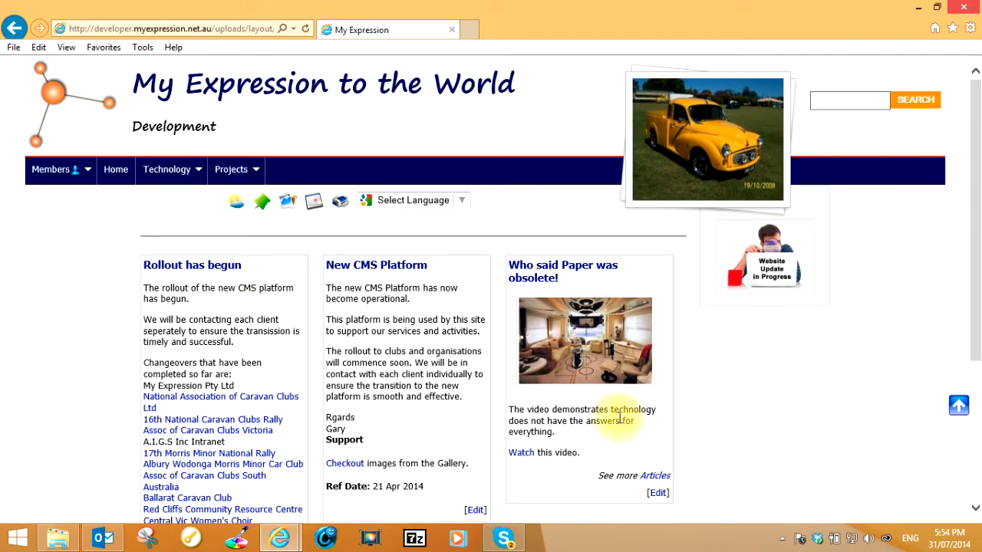
# - Reopen the "Who said Paper was obsolete!" article for editing and remove its attached image
pyautogui.click(661, 496)
pyautogui.scroll(-3, 775, 326)
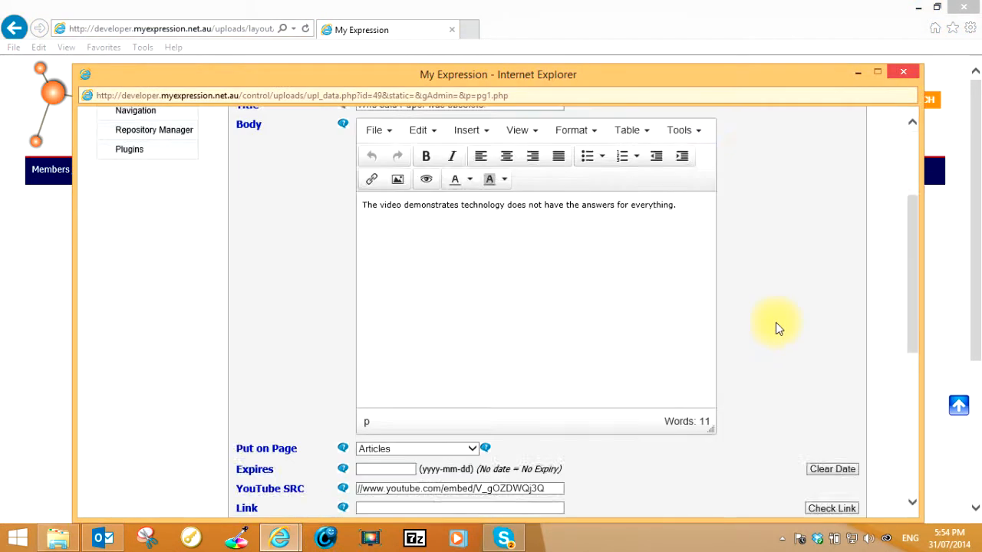
pyautogui.scroll(-3, 771, 330)
pyautogui.scroll(-2, 580, 409)
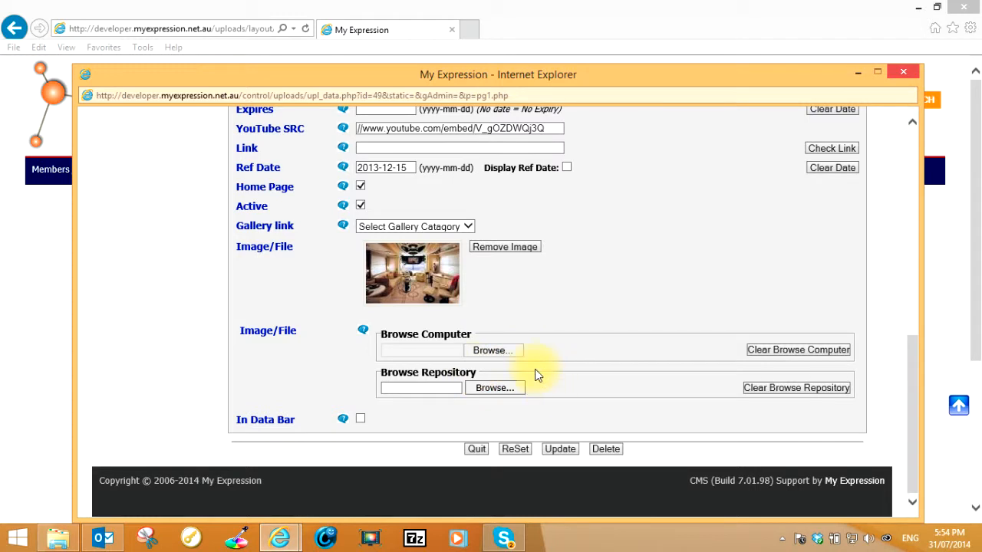
pyautogui.scroll(5, 536, 372)
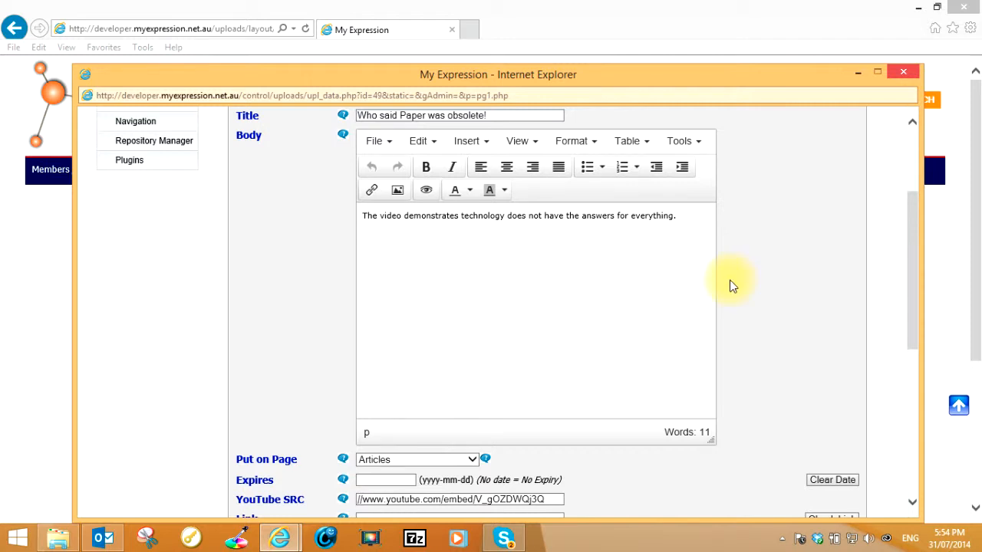
pyautogui.scroll(-2, 729, 286)
pyautogui.scroll(-1, 729, 283)
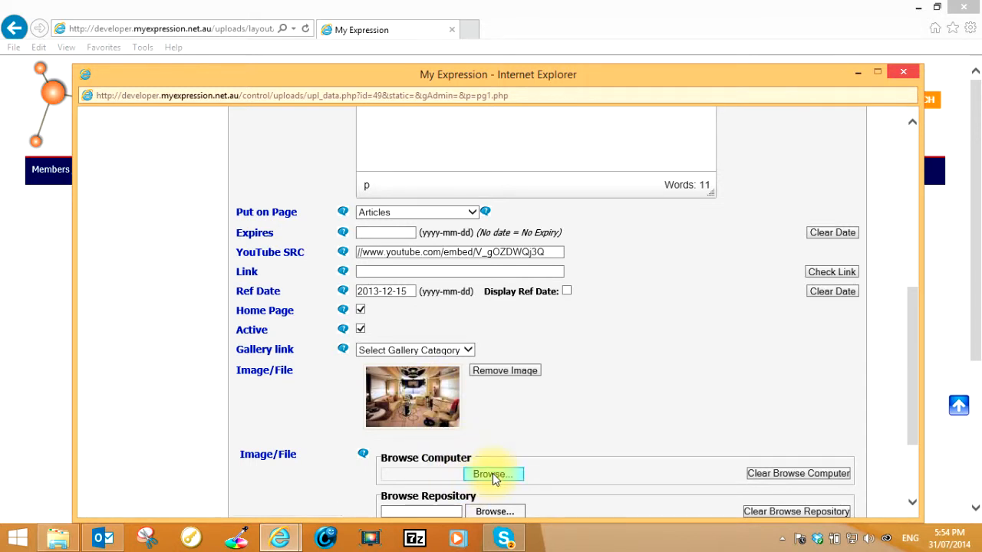
pyautogui.scroll(-1, 594, 433)
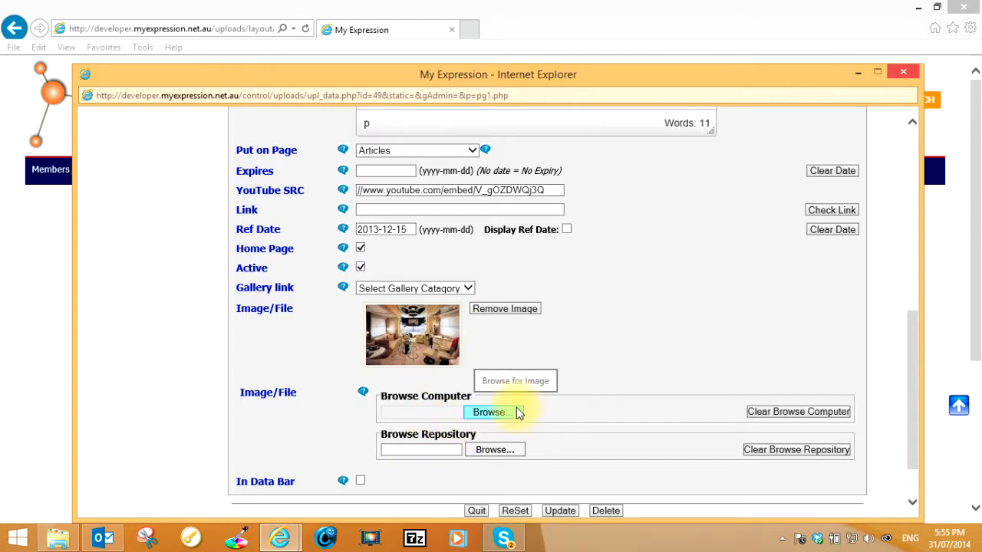
pyautogui.click(495, 310)
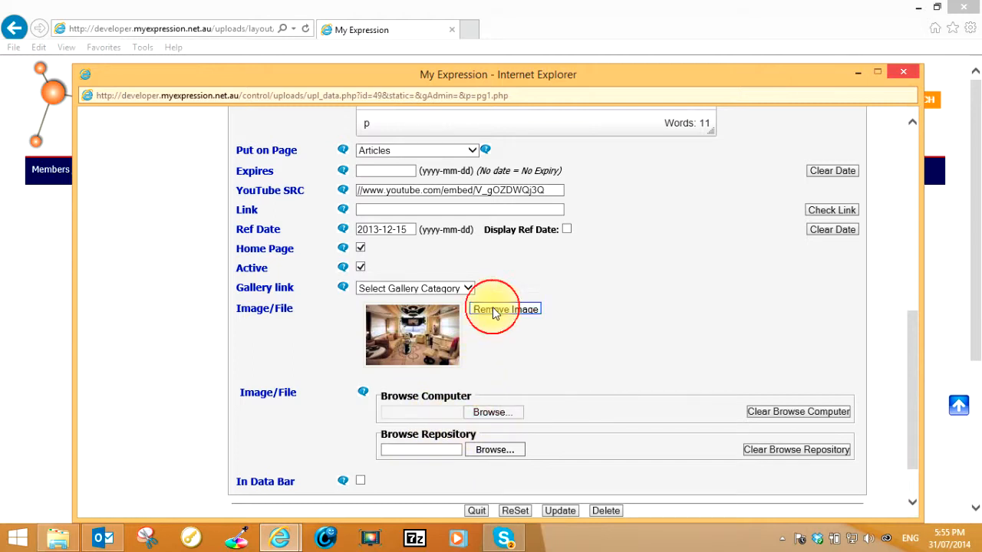
pyautogui.click(473, 323)
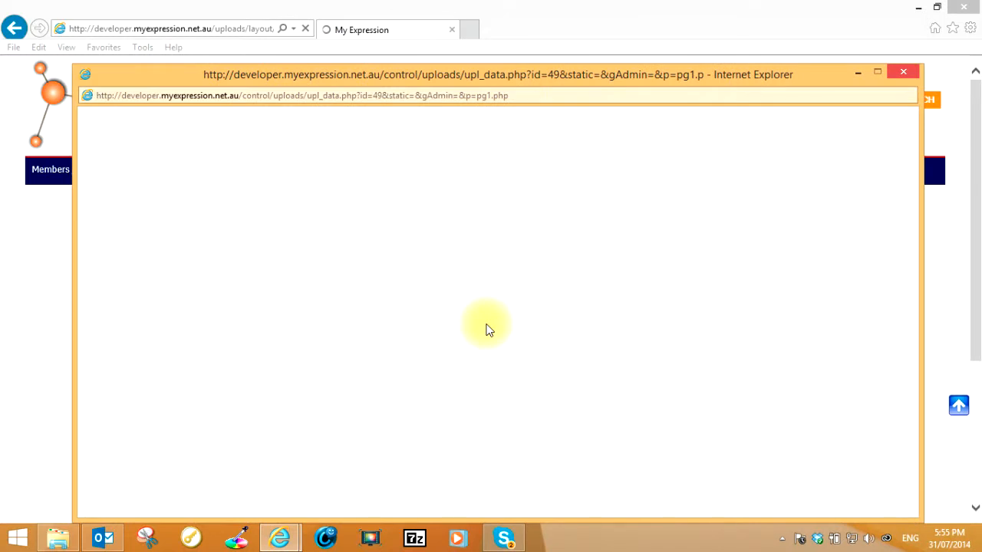
# - Attach the caravan coupling failure PDF from the computer's Documents folder as the article's Image/File and update the article
pyautogui.scroll(-6, 563, 378)
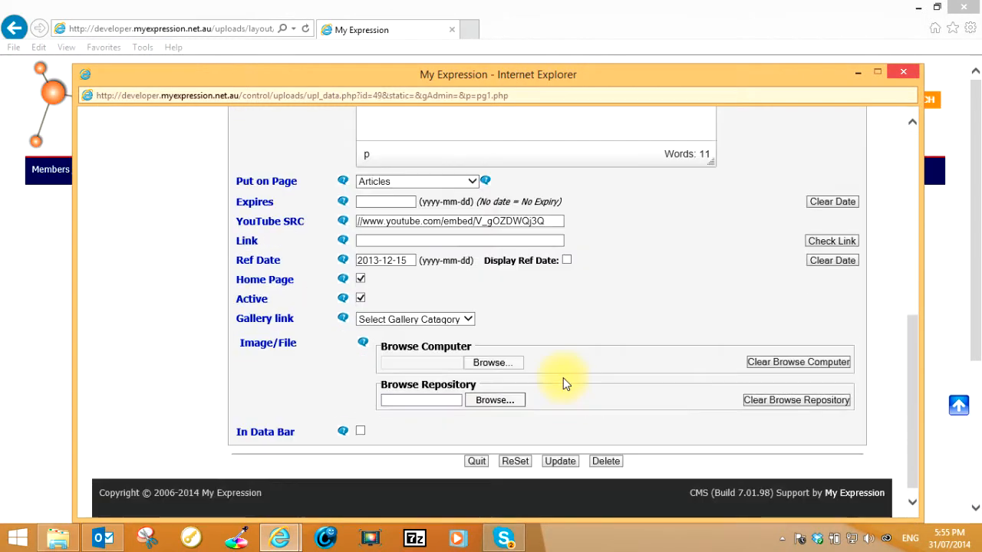
pyautogui.click(497, 365)
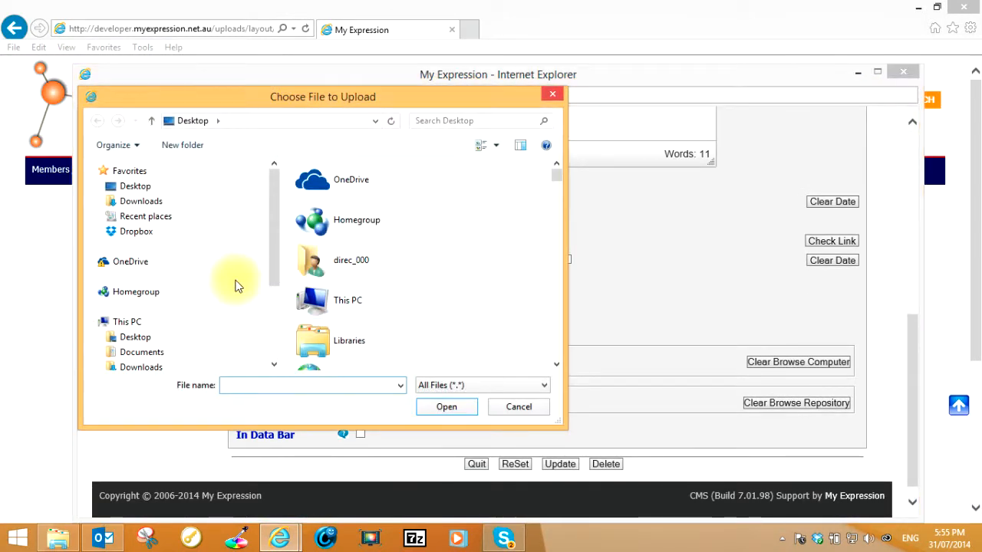
pyautogui.moveTo(276, 259); pyautogui.dragTo(269, 335)
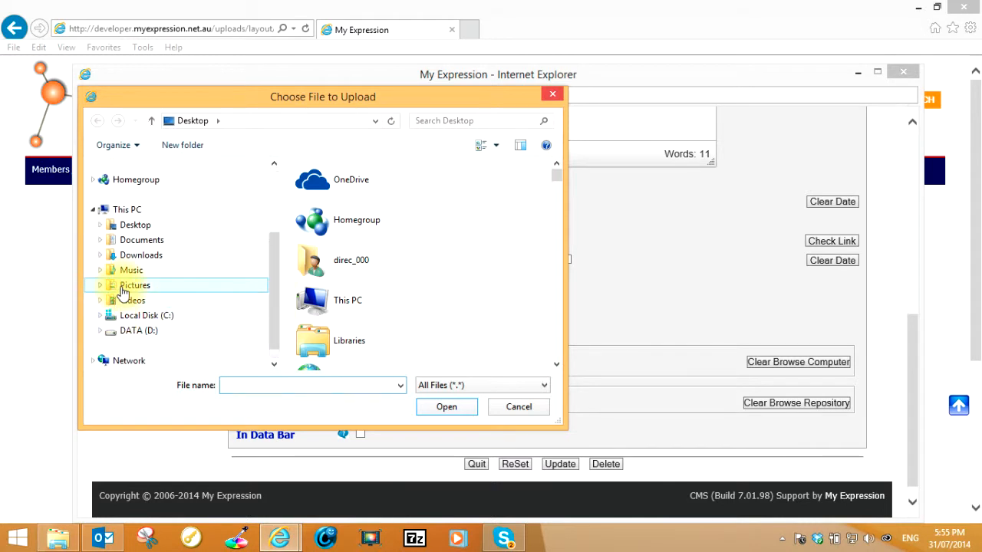
pyautogui.click(137, 243)
pyautogui.moveTo(558, 208); pyautogui.dragTo(559, 351)
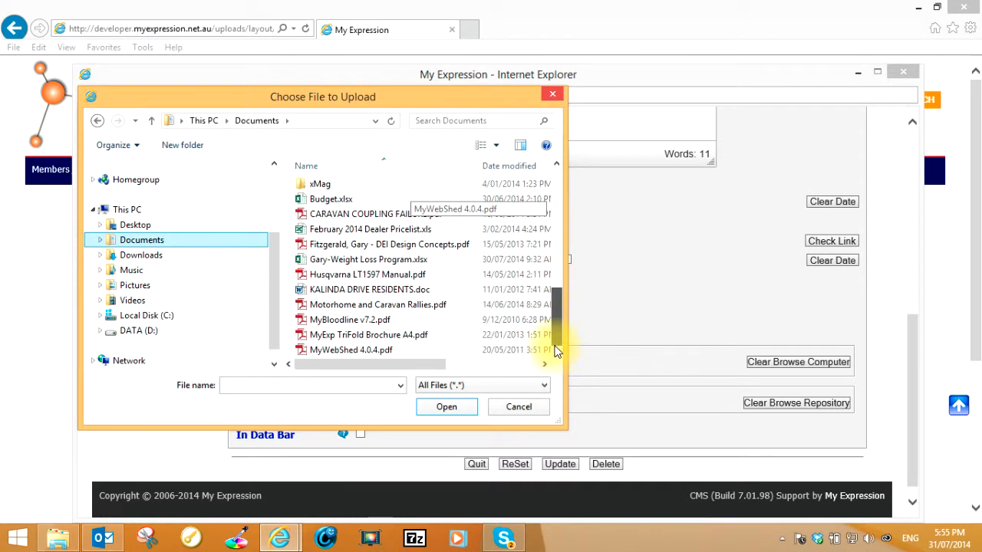
pyautogui.doubleClick(332, 220)
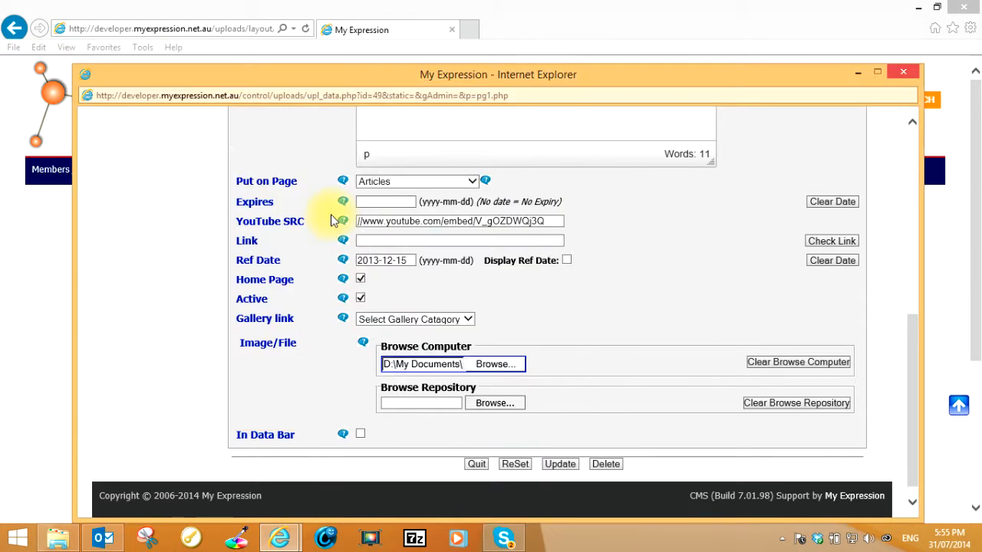
pyautogui.click(566, 465)
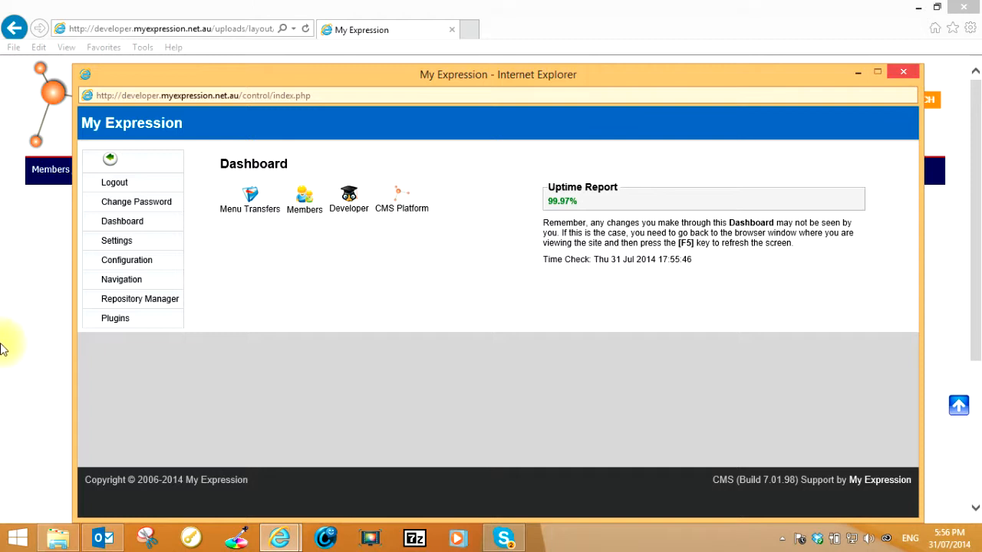
# - Return to the home page, open the article's attached PDF to check it, and close its browser tab
pyautogui.click(13, 298)
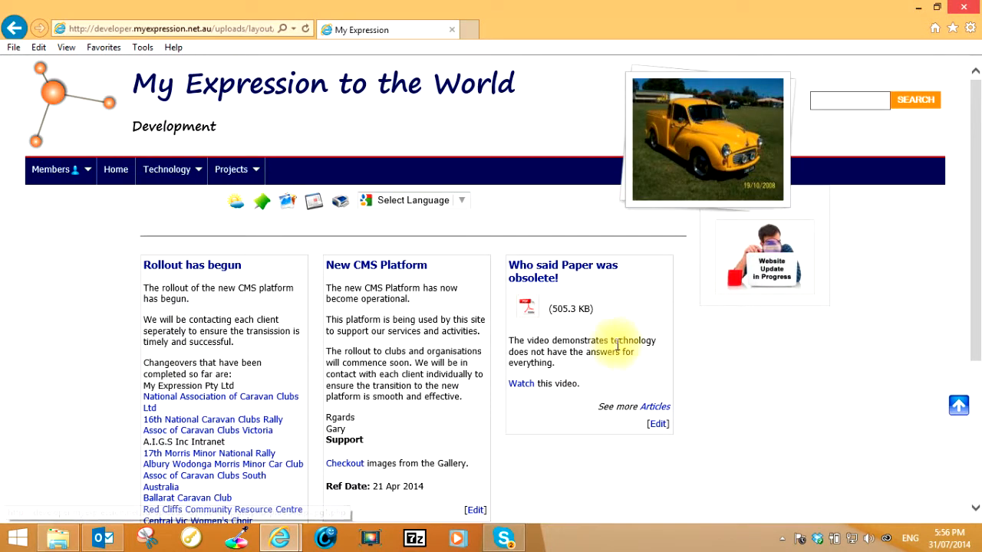
pyautogui.click(528, 312)
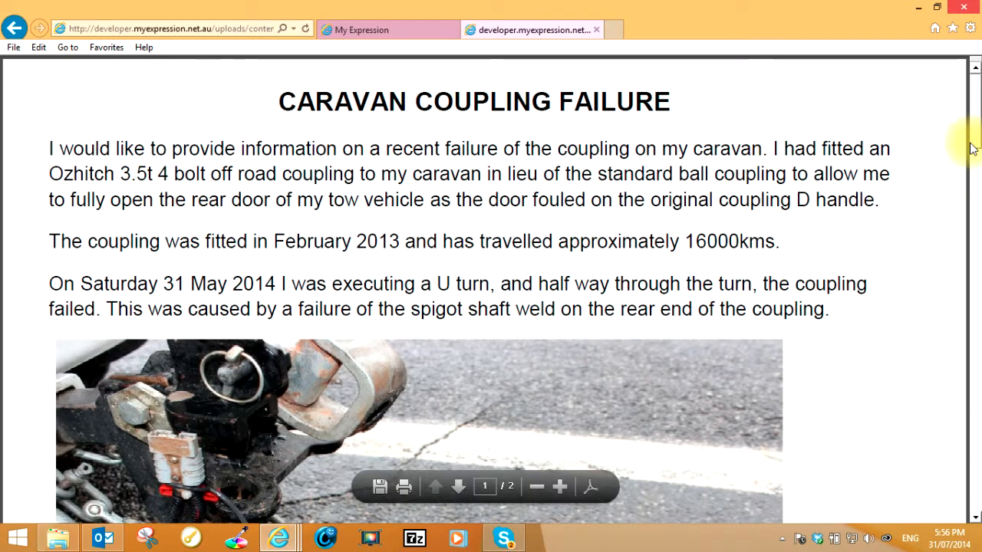
pyautogui.click(13, 47)
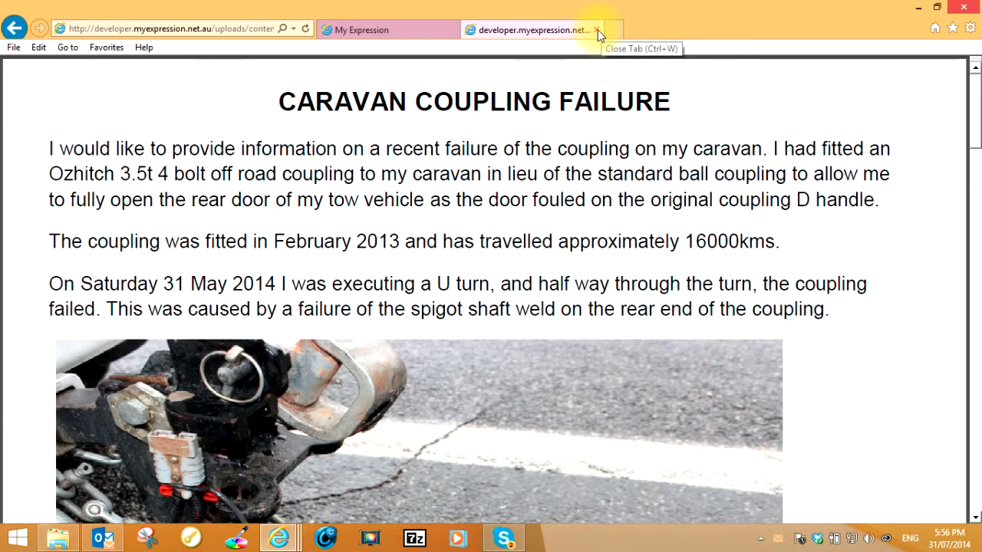
pyautogui.click(597, 30)
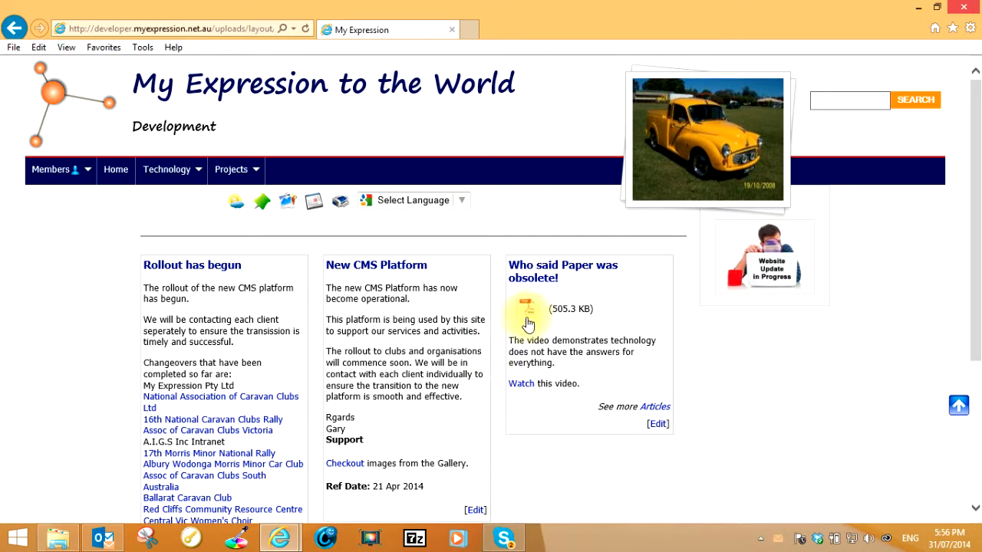
# - Reopen the "Who said Paper was obsolete!" article for editing and review its Image/File settings and body
pyautogui.click(658, 424)
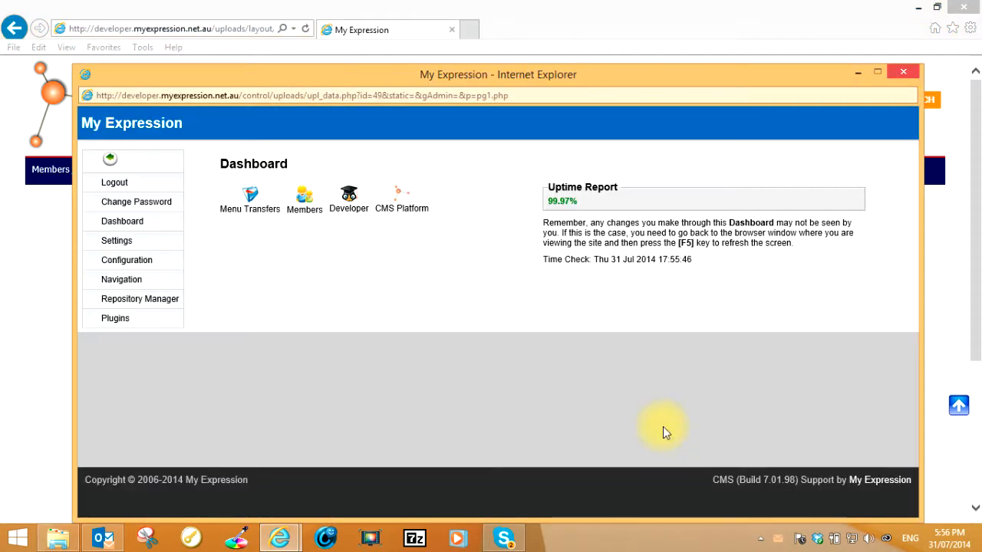
pyautogui.moveTo(909, 219); pyautogui.dragTo(922, 394)
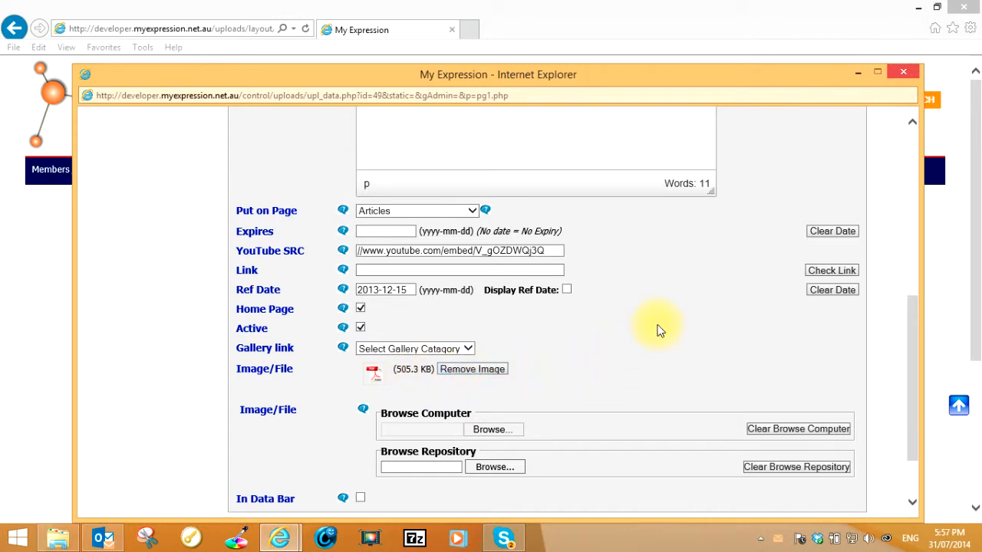
pyautogui.scroll(-2, 657, 330)
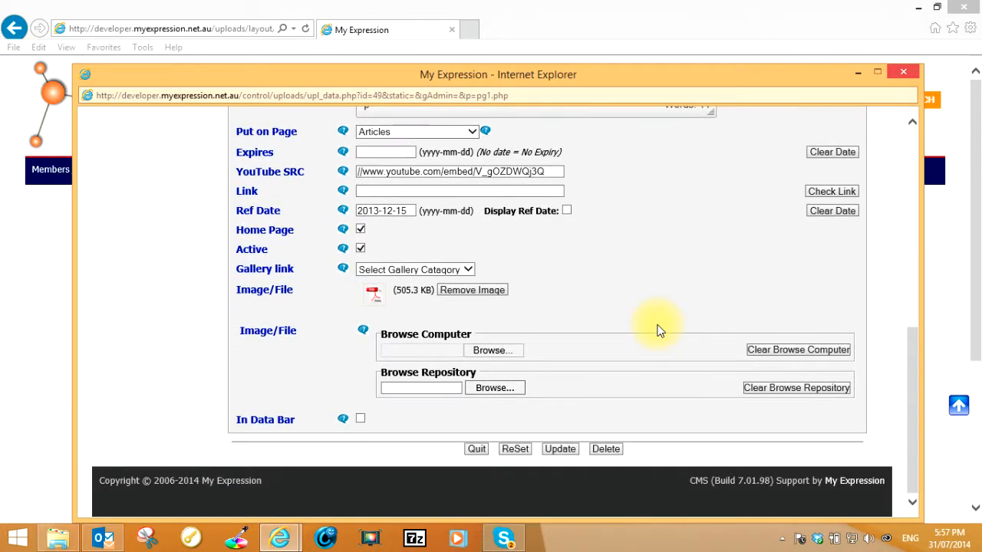
pyautogui.scroll(5, 657, 330)
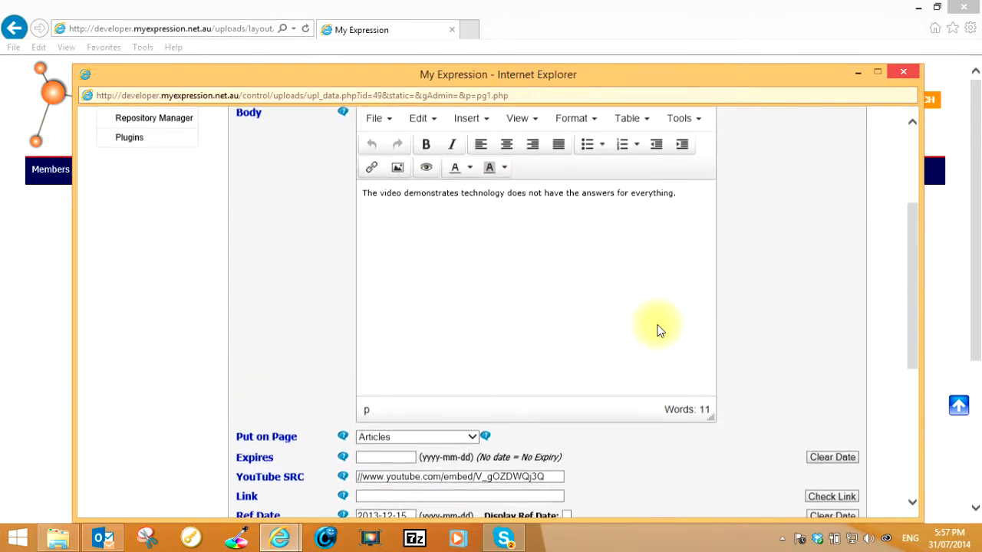
pyautogui.scroll(1, 657, 330)
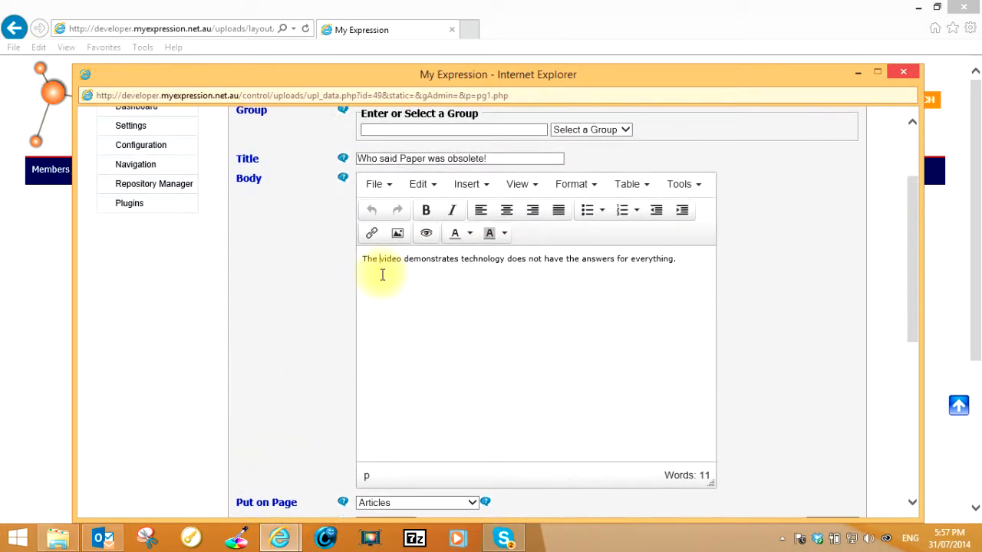
# - Browse the repository images available for insertion after the body text, and close the image dialog without inserting one
pyautogui.click(678, 259)
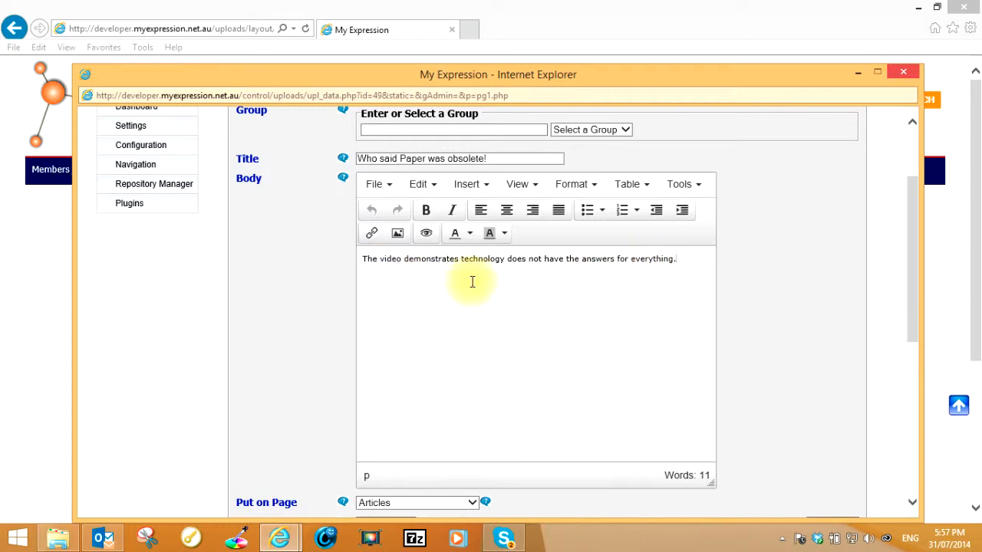
pyautogui.click(397, 236)
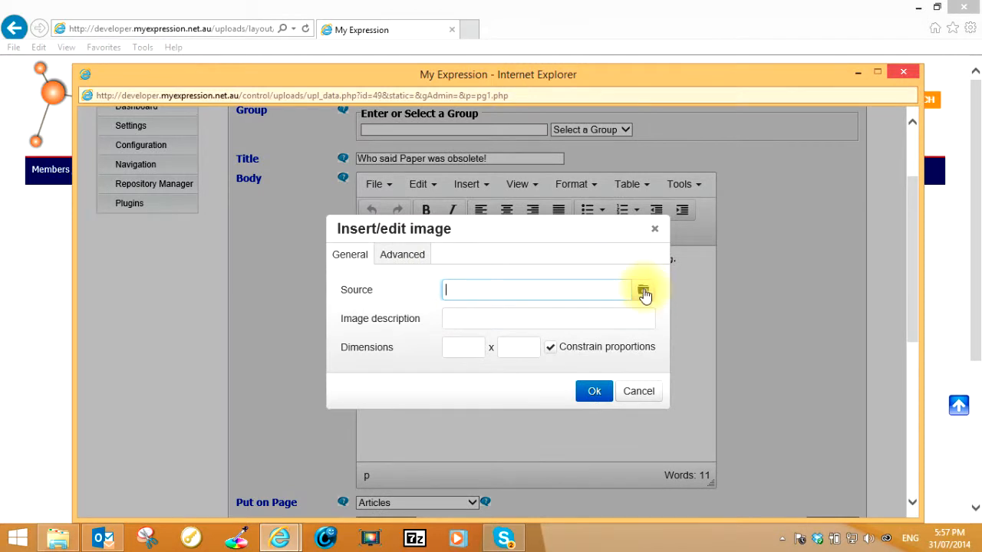
pyautogui.click(642, 292)
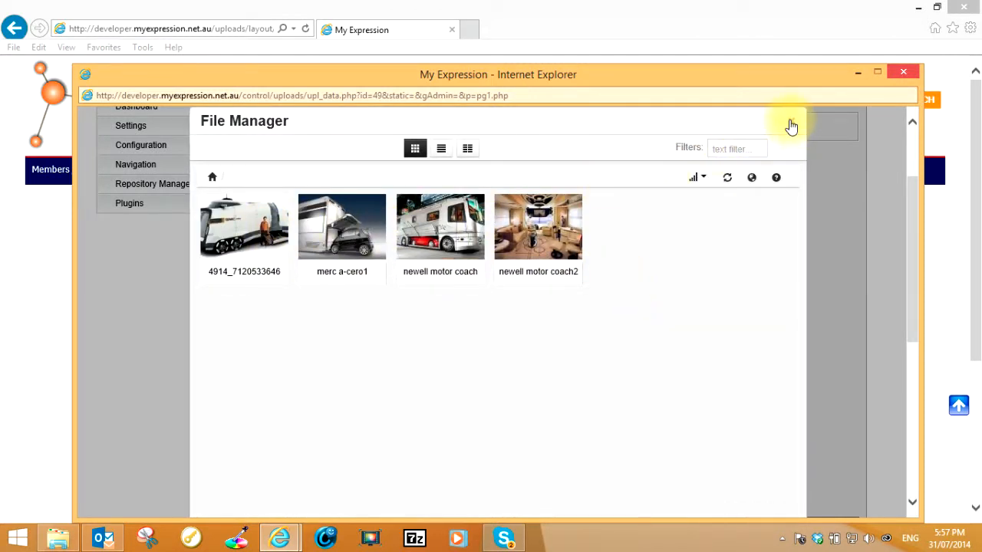
pyautogui.click(792, 125)
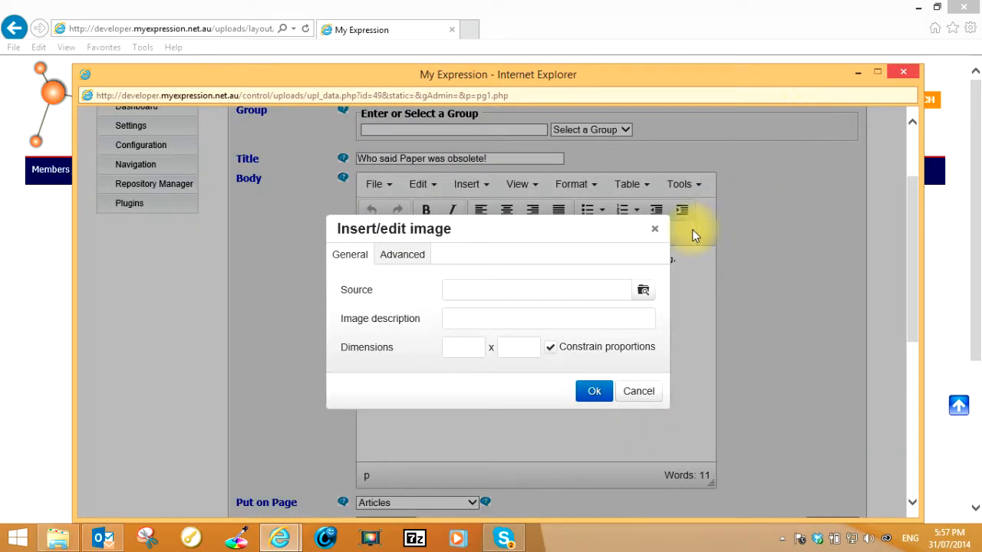
pyautogui.click(654, 228)
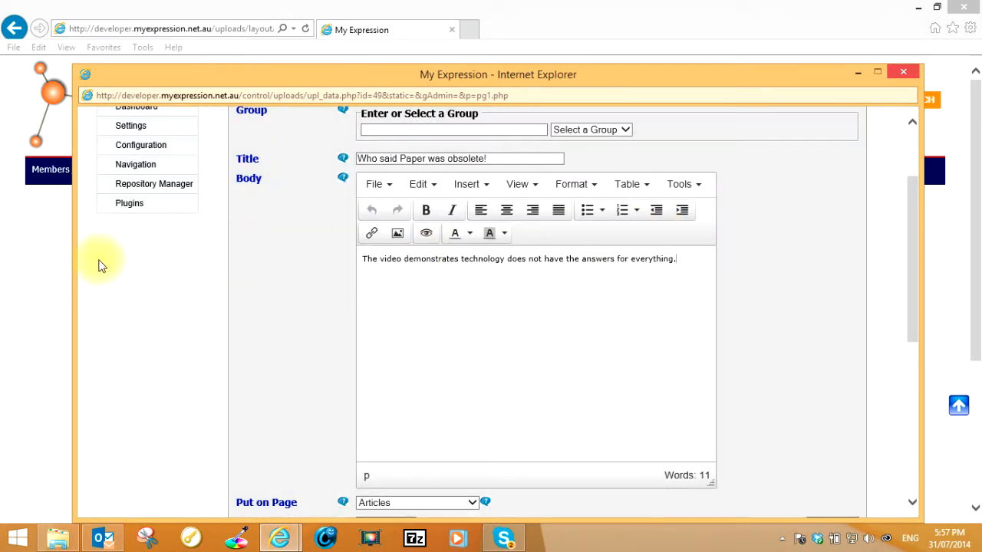
# - Go to the Repository Manager, view its upload window for adding files, and close it
pyautogui.click(125, 184)
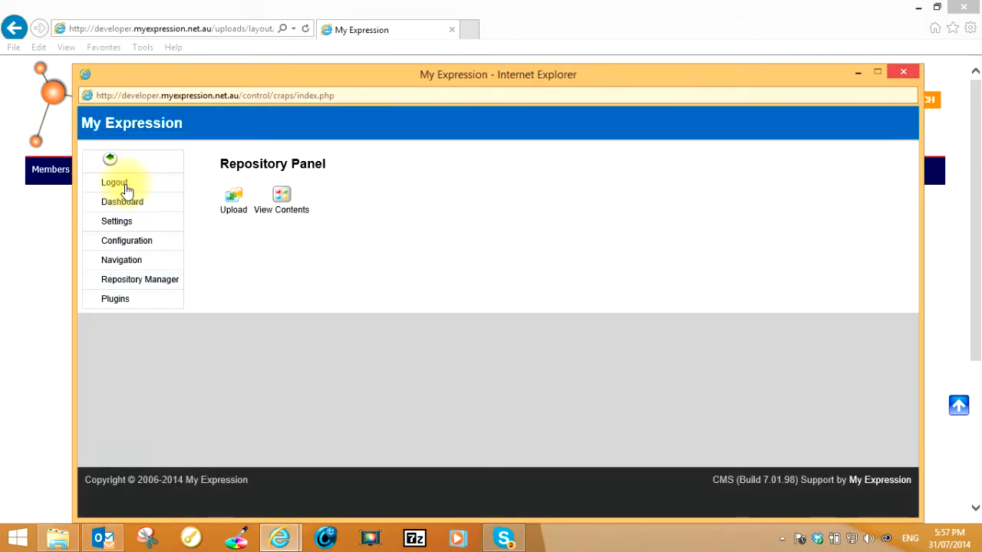
pyautogui.click(233, 196)
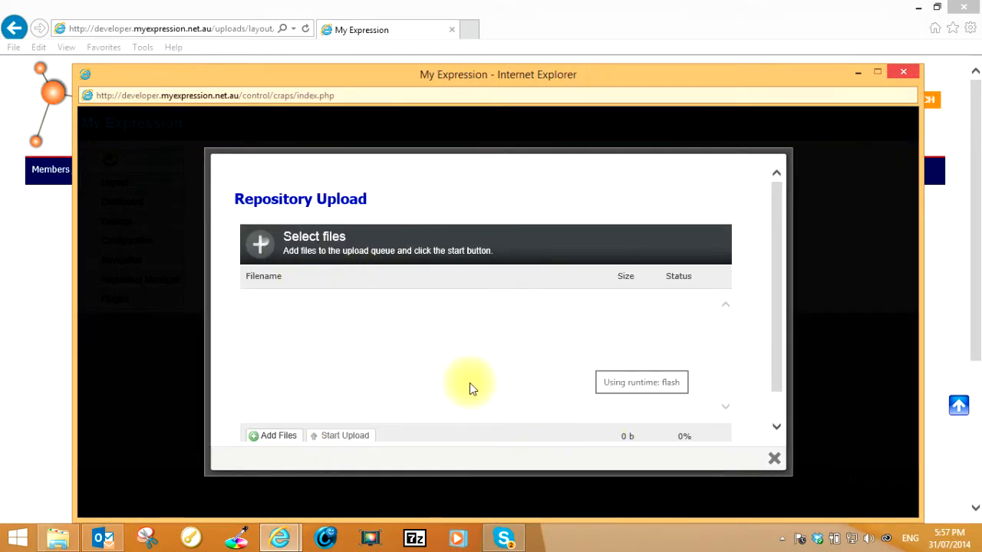
pyautogui.click(775, 460)
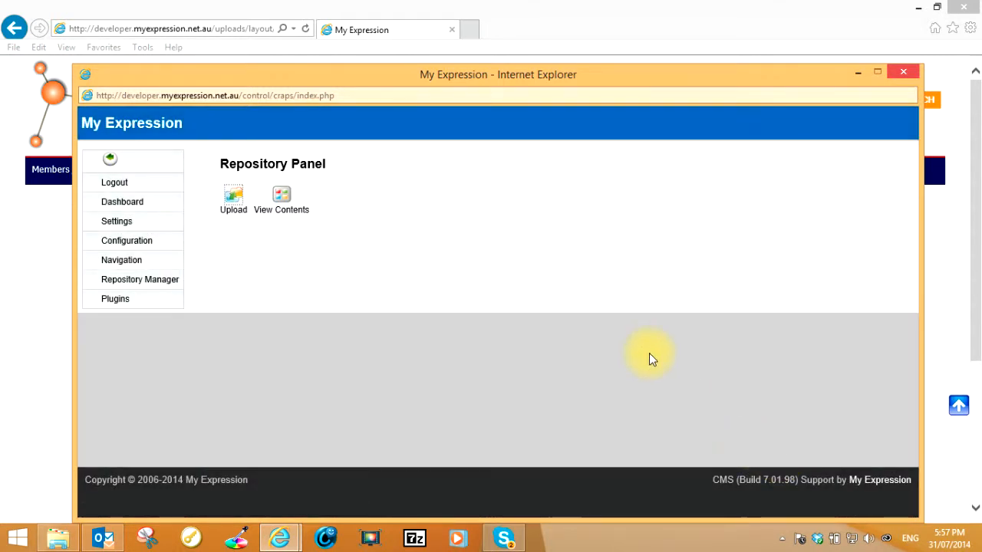